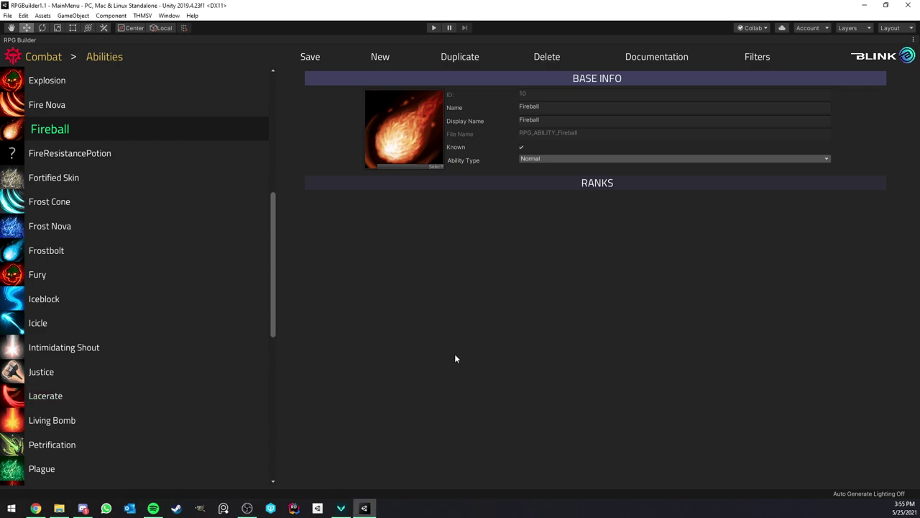
Dock the RPG Builder editor beside the Game view, then maximize it to fill the window
{"action": "right_click", "coordinate": [52, 40]}
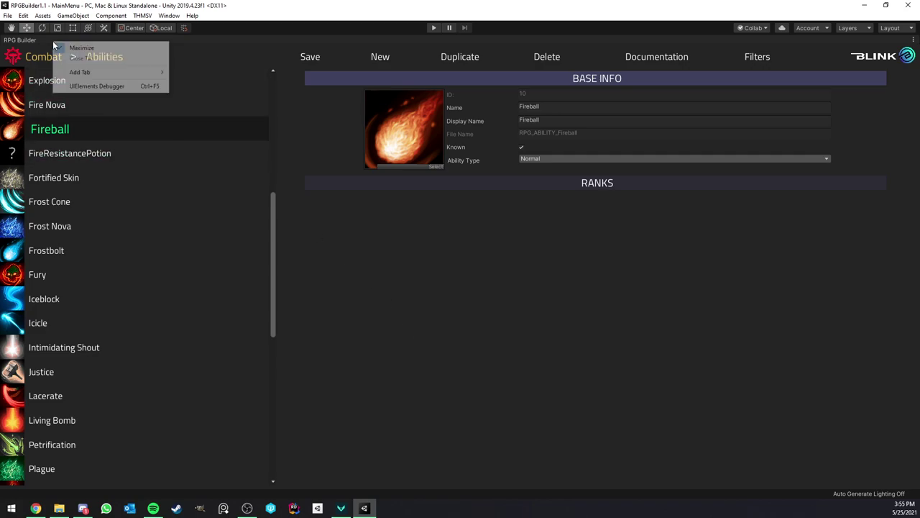
{"action": "left_click", "coordinate": [85, 48]}
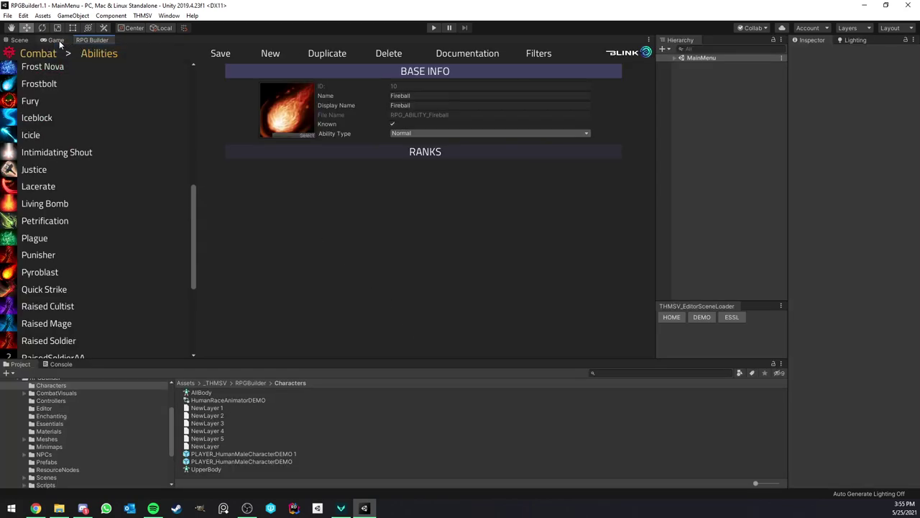
{"action": "left_click", "coordinate": [19, 41]}
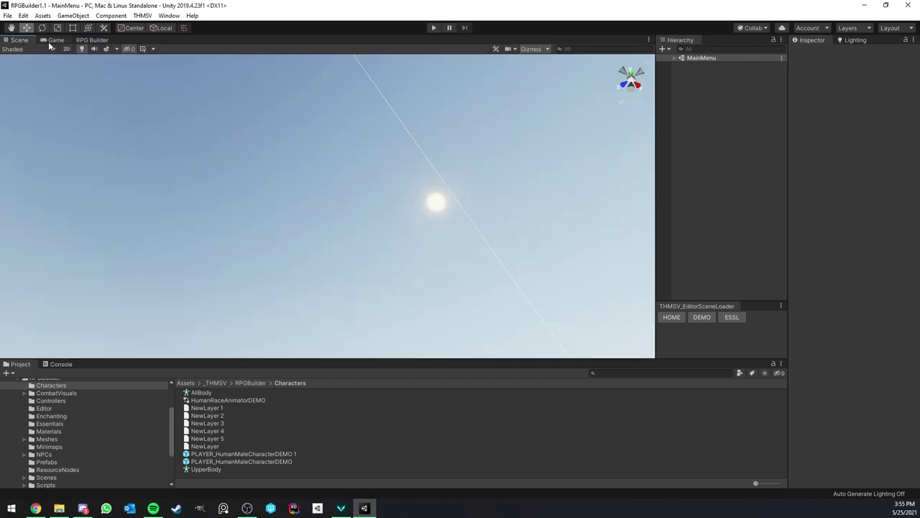
{"action": "left_click", "coordinate": [53, 41]}
{"action": "left_click", "coordinate": [92, 40]}
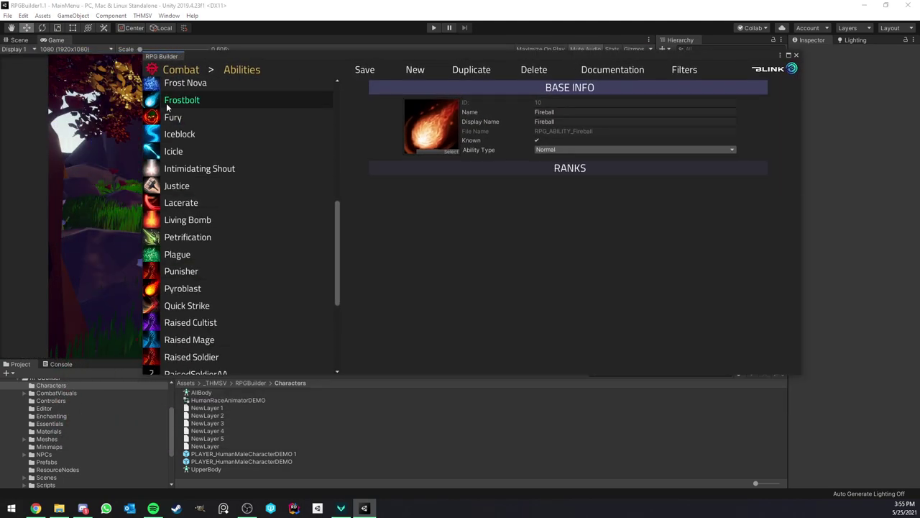
{"action": "left_click_drag", "start_coordinate": [154, 56], "coordinate": [93, 42]}
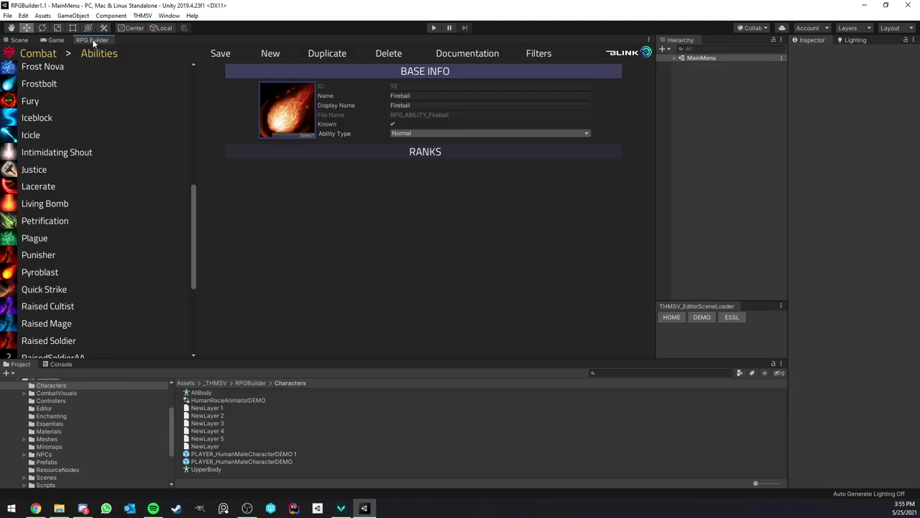
{"action": "right_click", "coordinate": [93, 42]}
{"action": "left_click", "coordinate": [119, 47]}
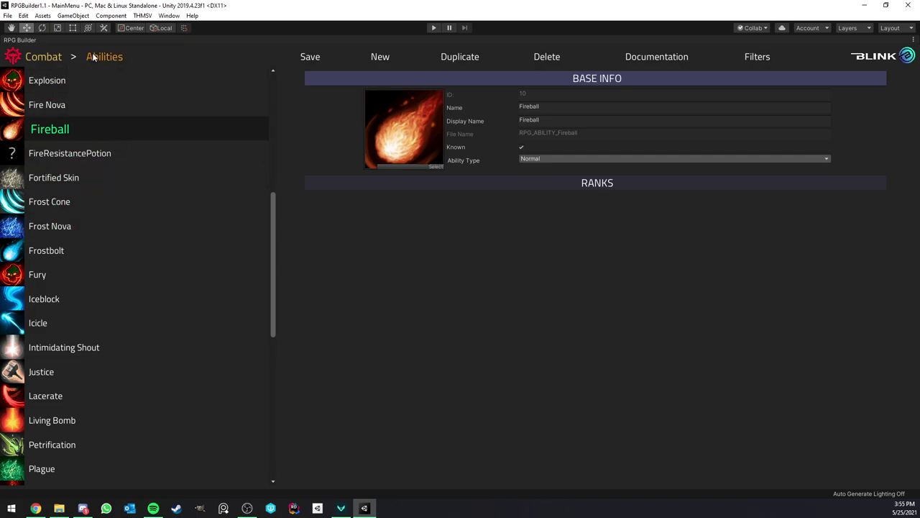
Collapse Fireball's BASE INFO, expand RANKS, and inspect ABILITY TYPE's Speed 50 and Distance 250
{"action": "left_click", "coordinate": [394, 83]}
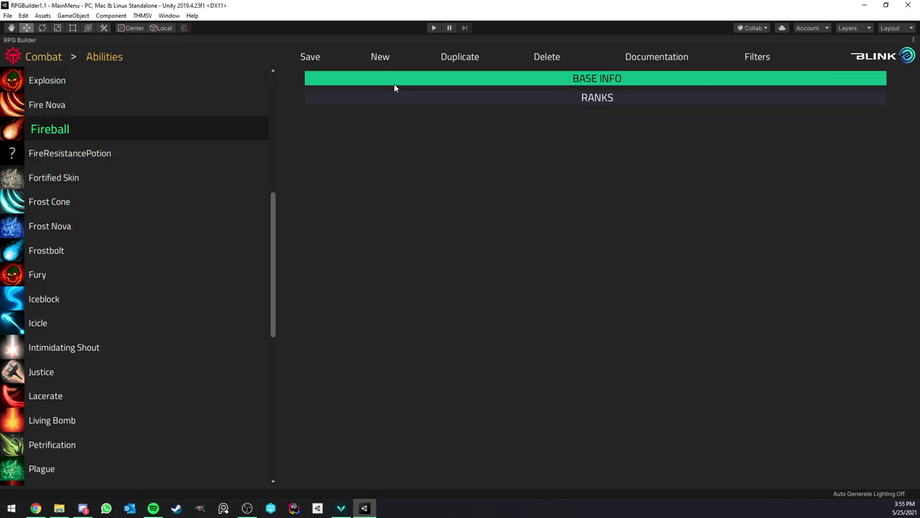
{"action": "left_click", "coordinate": [387, 97]}
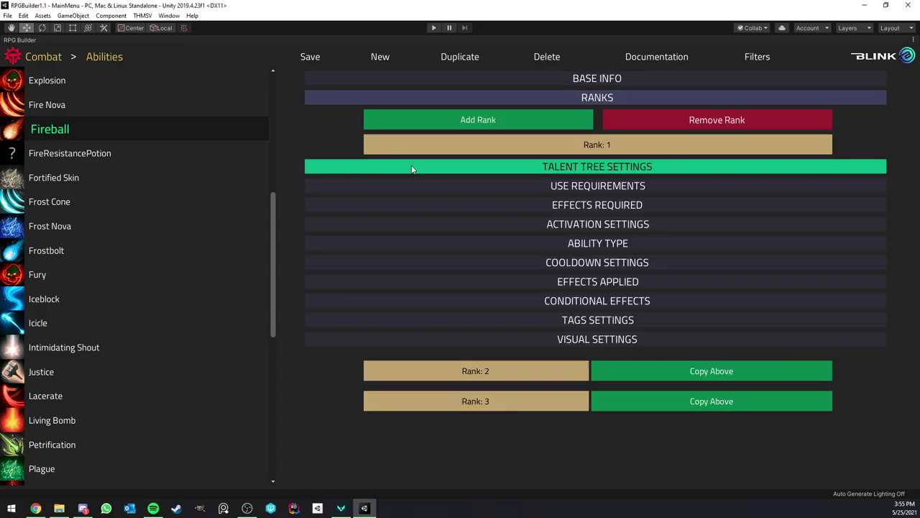
{"action": "left_click", "coordinate": [485, 246]}
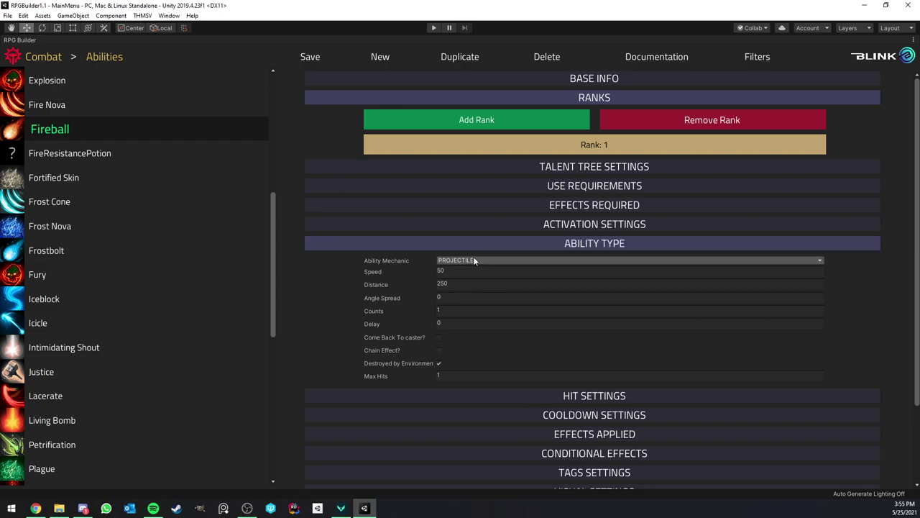
{"action": "left_click", "coordinate": [460, 273]}
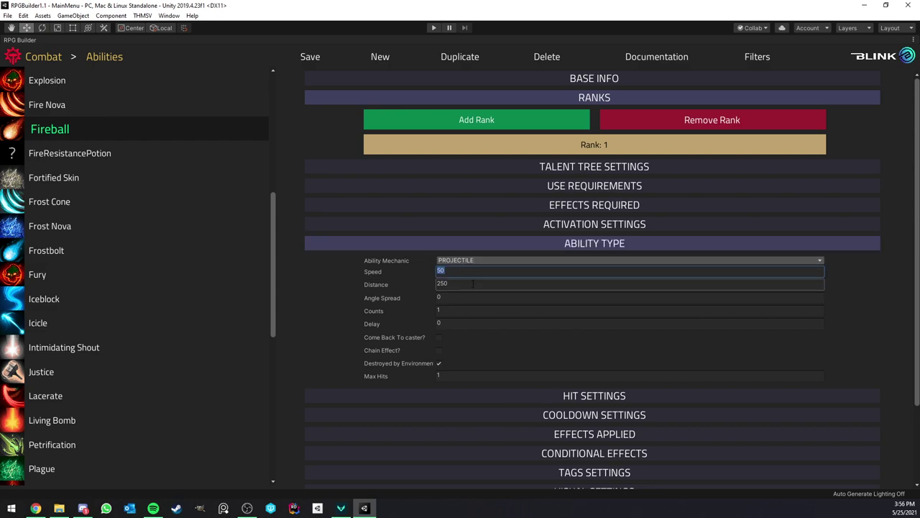
{"action": "left_click", "coordinate": [473, 284]}
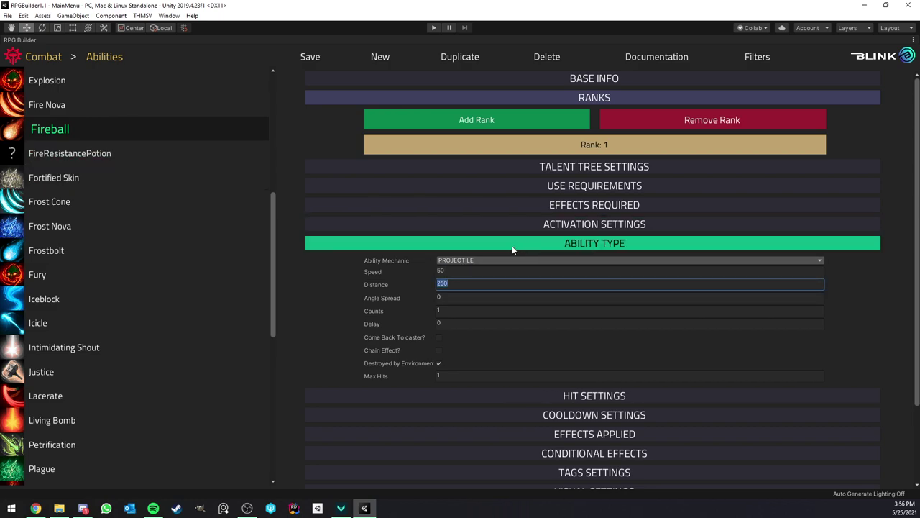
{"action": "left_click", "coordinate": [452, 310]}
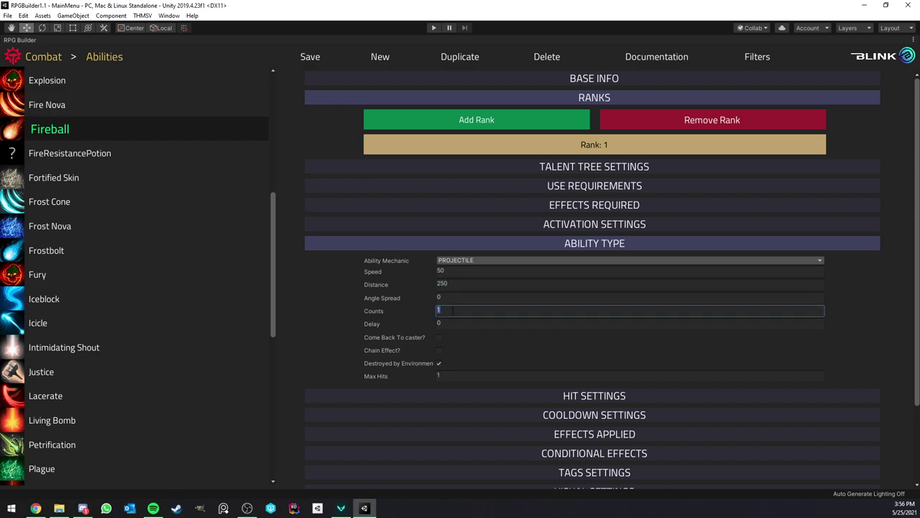
{"action": "left_click", "coordinate": [455, 271]}
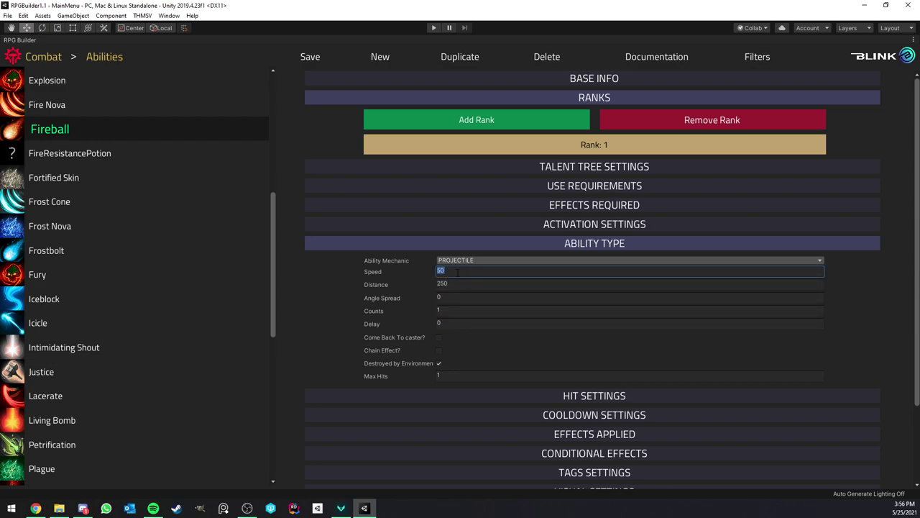
{"action": "left_click", "coordinate": [457, 247]}
Toggle COOLDOWN SETTINGS and EFFECTS APPLIED, then return to the Combat > Abilities list
{"action": "left_click", "coordinate": [499, 264]}
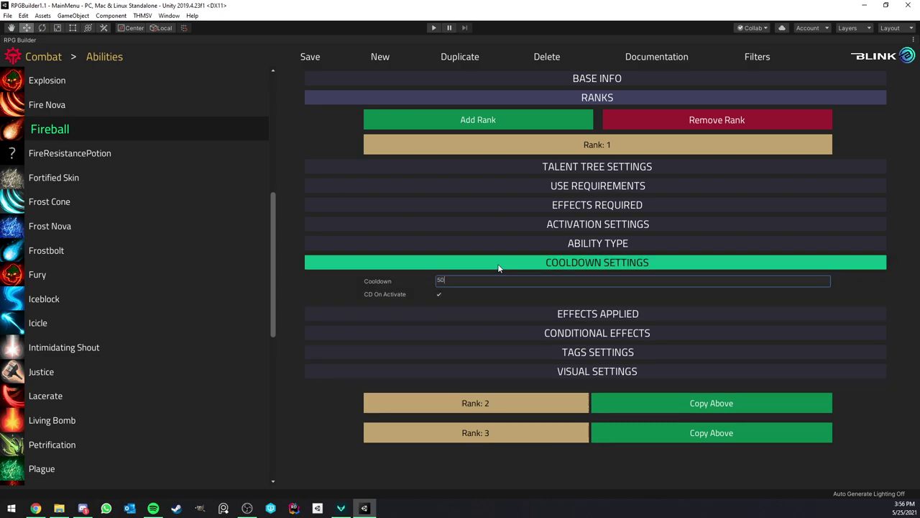
{"action": "left_click", "coordinate": [500, 265]}
{"action": "left_click", "coordinate": [513, 281]}
{"action": "left_click", "coordinate": [514, 281]}
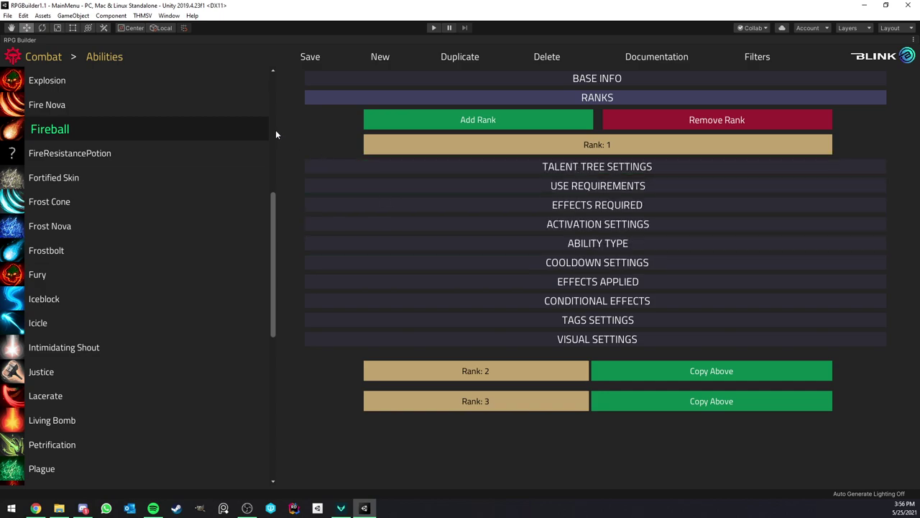
{"action": "left_click", "coordinate": [104, 57]}
{"action": "left_click", "coordinate": [87, 79]}
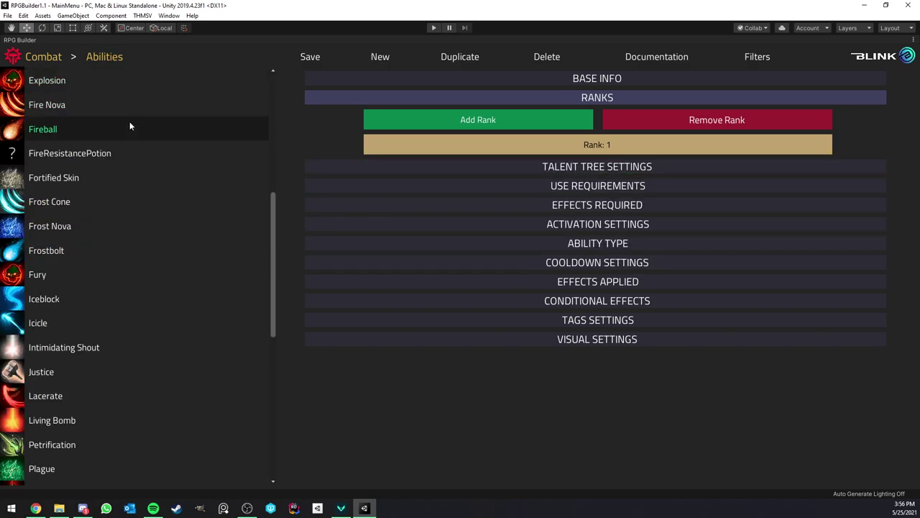
{"action": "scroll", "coordinate": [158, 164], "scroll_direction": "up", "scroll_amount": 10}
{"action": "scroll", "coordinate": [153, 163], "scroll_direction": "up", "scroll_amount": 1}
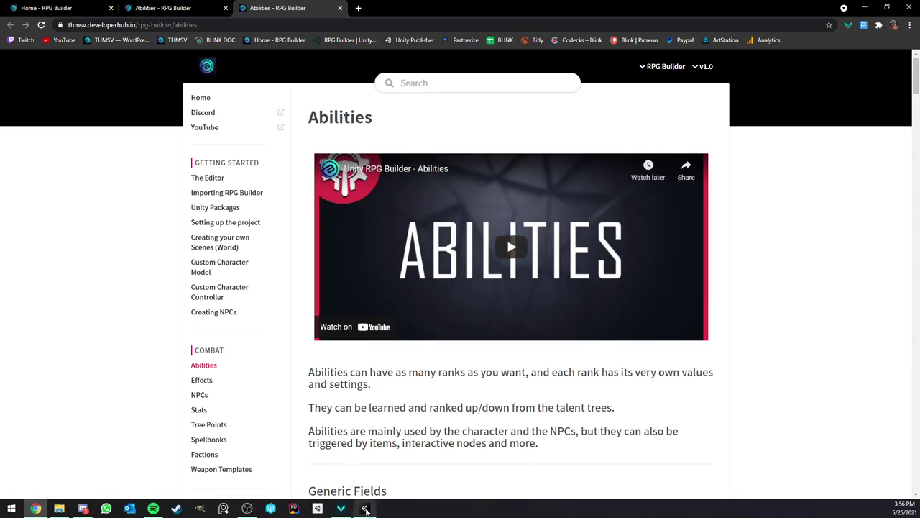
Open the Combat > NPCs editor in Unity showing Bear, returning from the documentation
{"action": "left_click", "coordinate": [365, 509]}
{"action": "left_click", "coordinate": [101, 56]}
{"action": "left_click", "coordinate": [69, 122]}
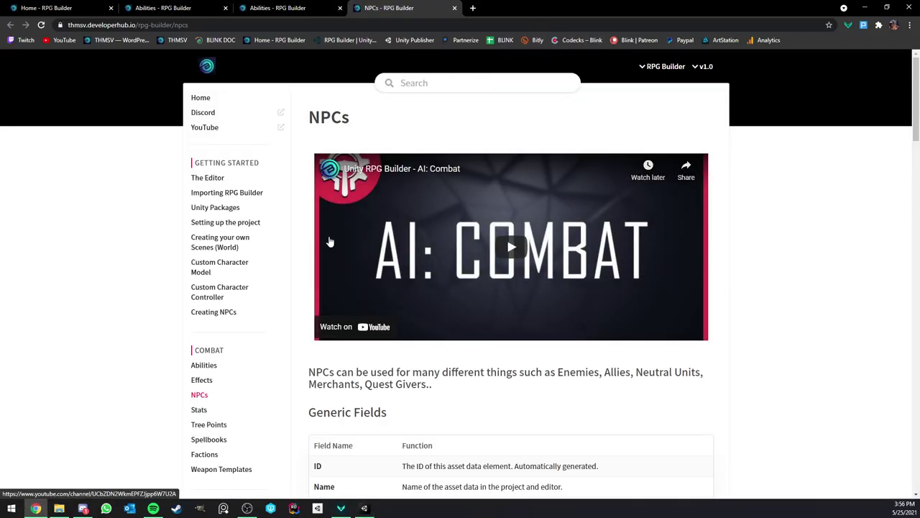
{"action": "key", "text": "alt+Tab"}
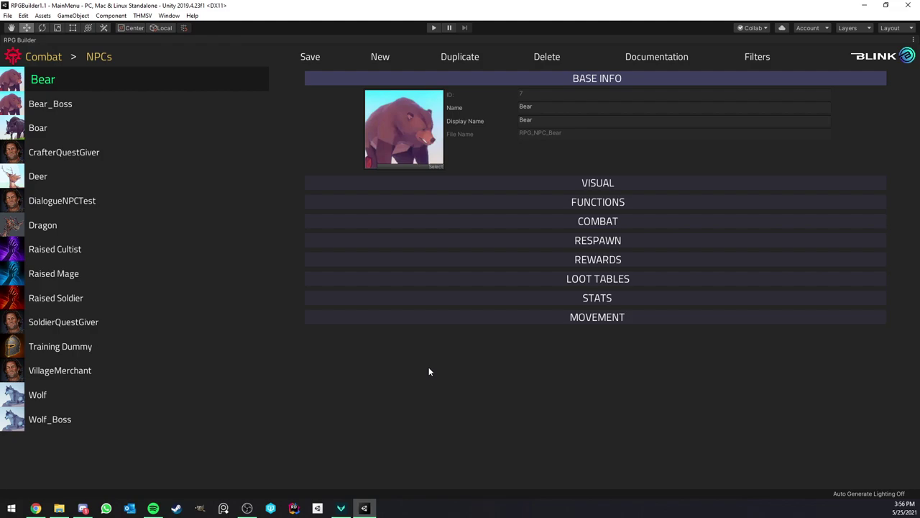
{"action": "left_click", "coordinate": [631, 58]}
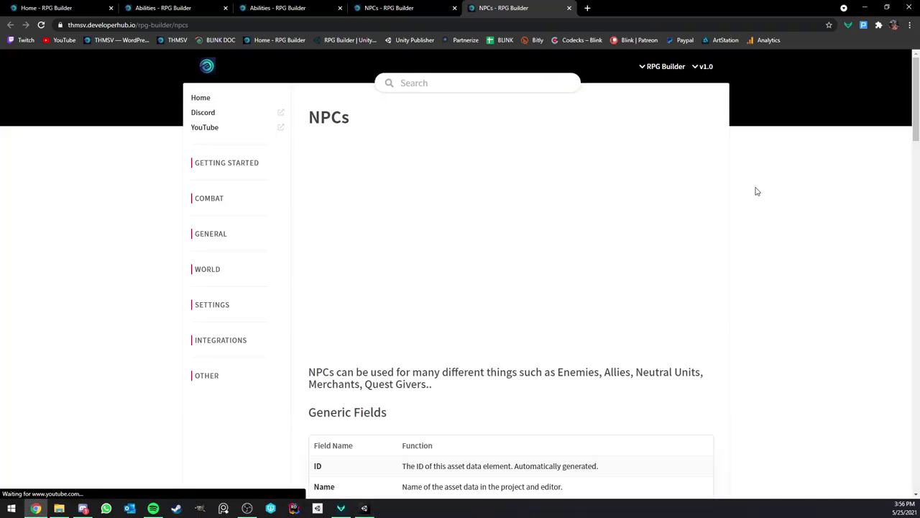
{"action": "scroll", "coordinate": [554, 209], "scroll_direction": "down", "scroll_amount": 1}
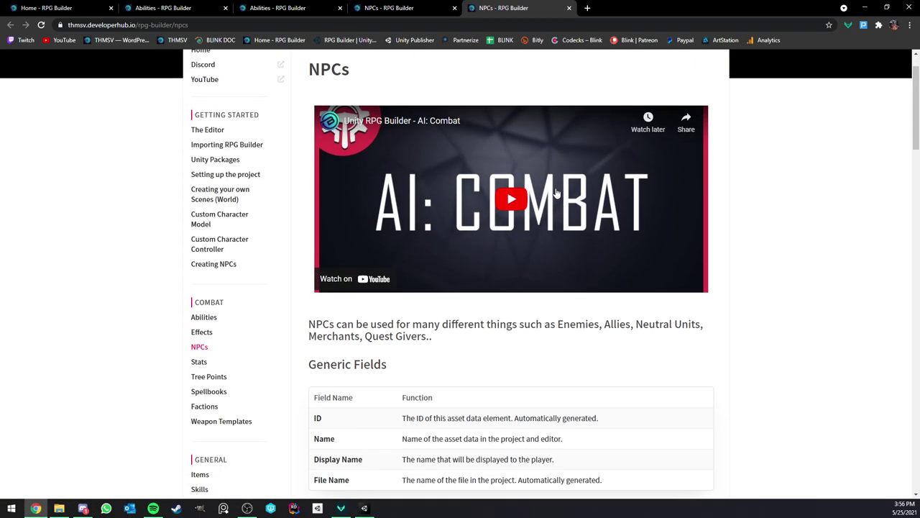
{"action": "key", "text": "ctrl+3"}
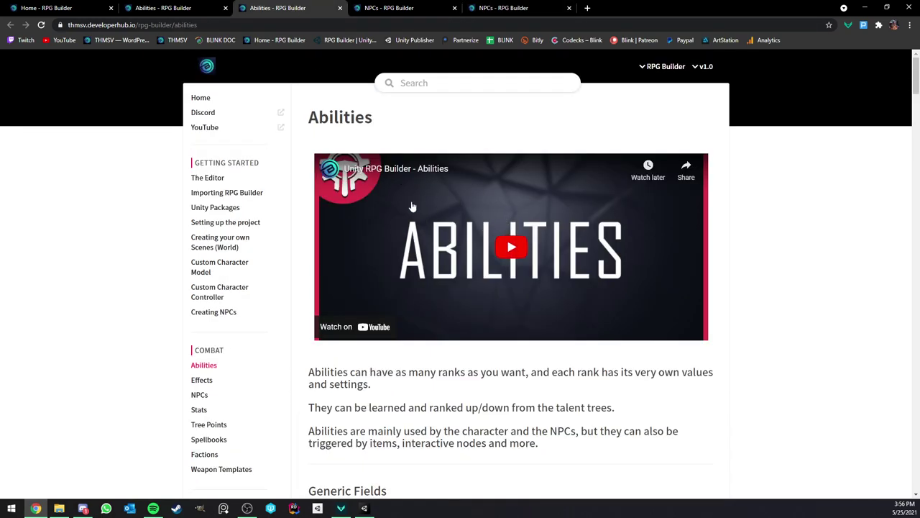
{"action": "left_click", "coordinate": [363, 509]}
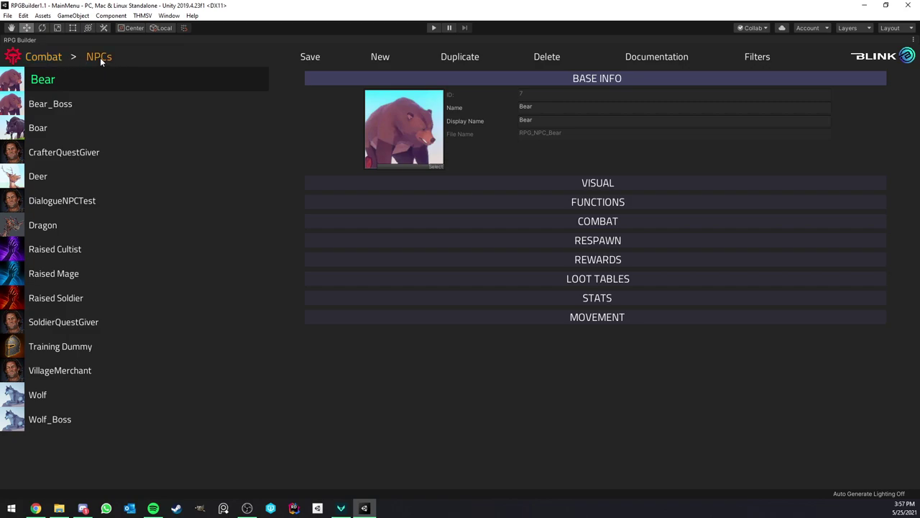
Go to General > Items and open the Forged Boots rare plate-armor item
{"action": "left_click", "coordinate": [47, 58]}
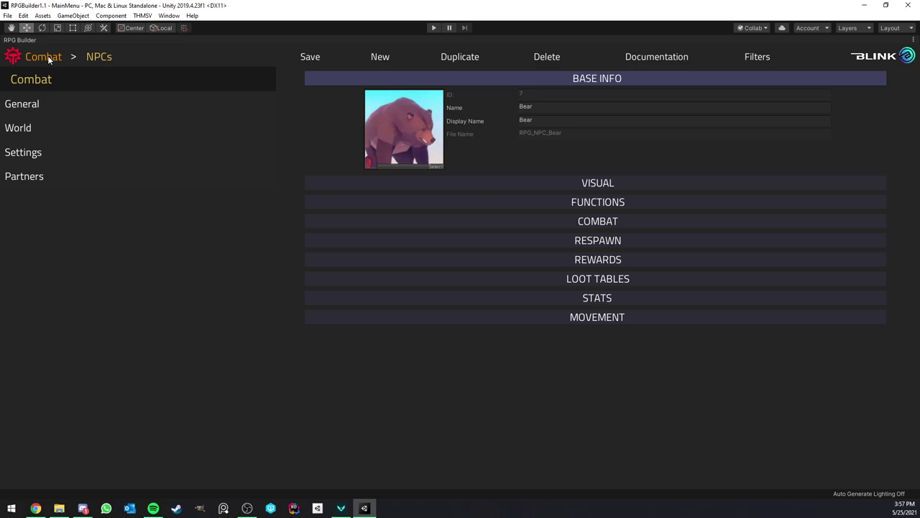
{"action": "left_click", "coordinate": [33, 106]}
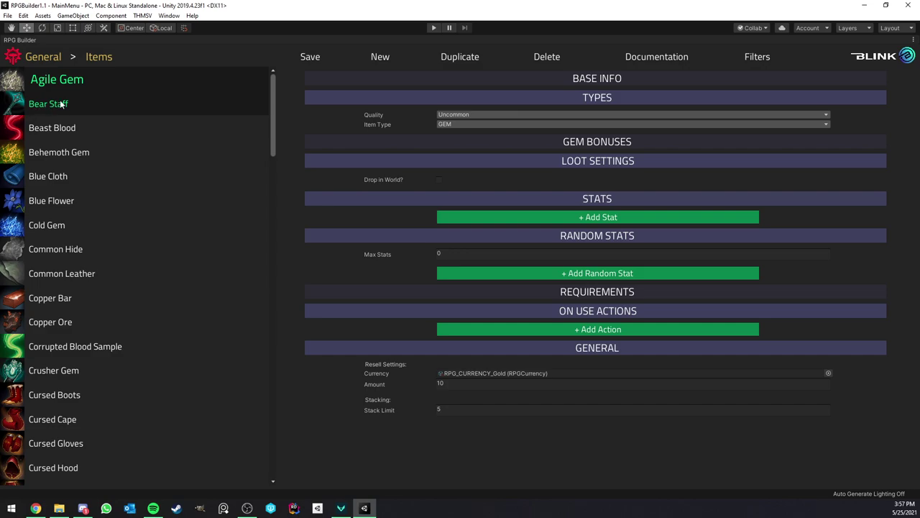
{"action": "left_click", "coordinate": [95, 57]}
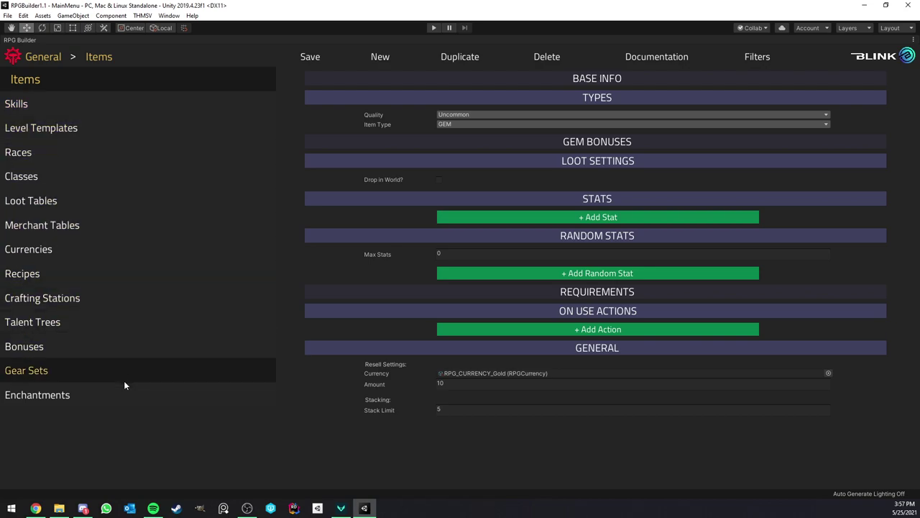
{"action": "left_click", "coordinate": [74, 84]}
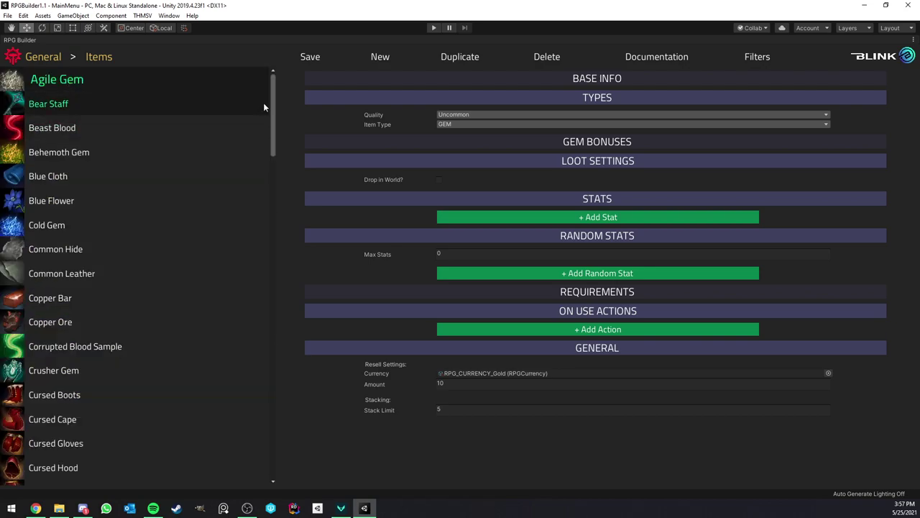
{"action": "mouse_move", "coordinate": [272, 96]}
{"action": "left_mouse_down"}
{"action": "mouse_move", "coordinate": [265, 426]}
{"action": "mouse_move", "coordinate": [269, 88]}
{"action": "left_mouse_up"}
{"action": "left_click", "coordinate": [115, 161]}
{"action": "scroll", "coordinate": [144, 208], "scroll_direction": "down", "scroll_amount": 3}
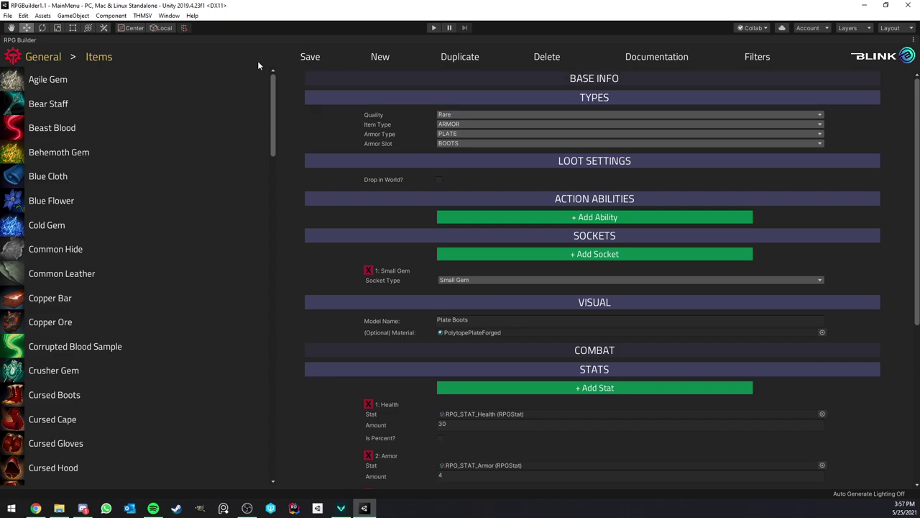
Open the Deer NPC from the Combat > NPCs list
{"action": "left_click", "coordinate": [48, 50]}
{"action": "left_click", "coordinate": [56, 76]}
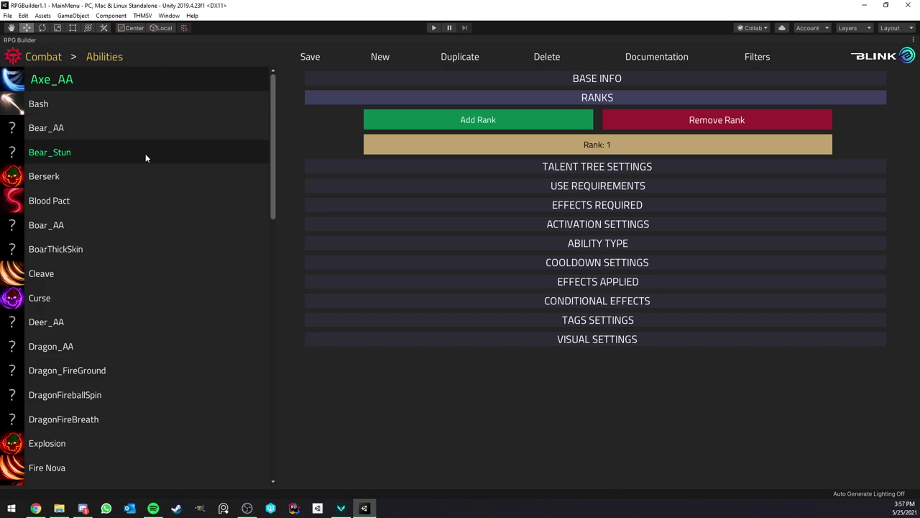
{"action": "left_click", "coordinate": [102, 58]}
{"action": "left_click", "coordinate": [61, 129]}
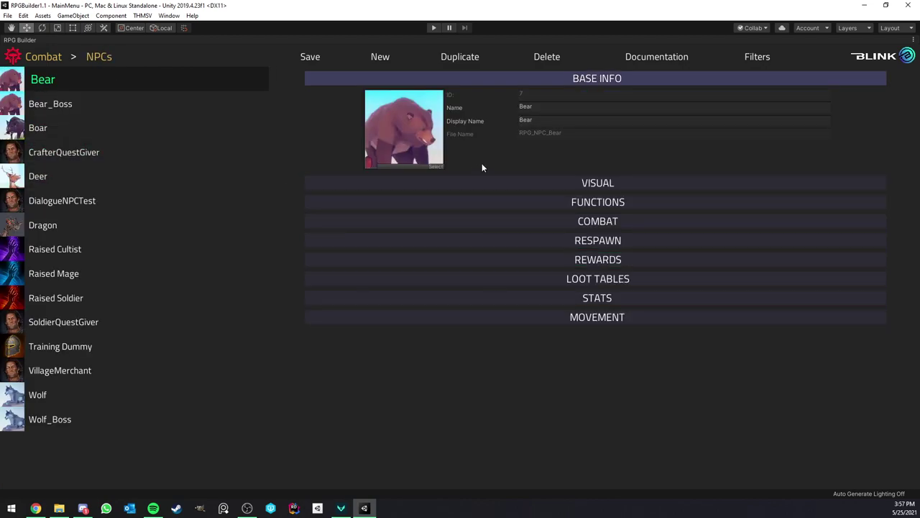
{"action": "left_click", "coordinate": [168, 176]}
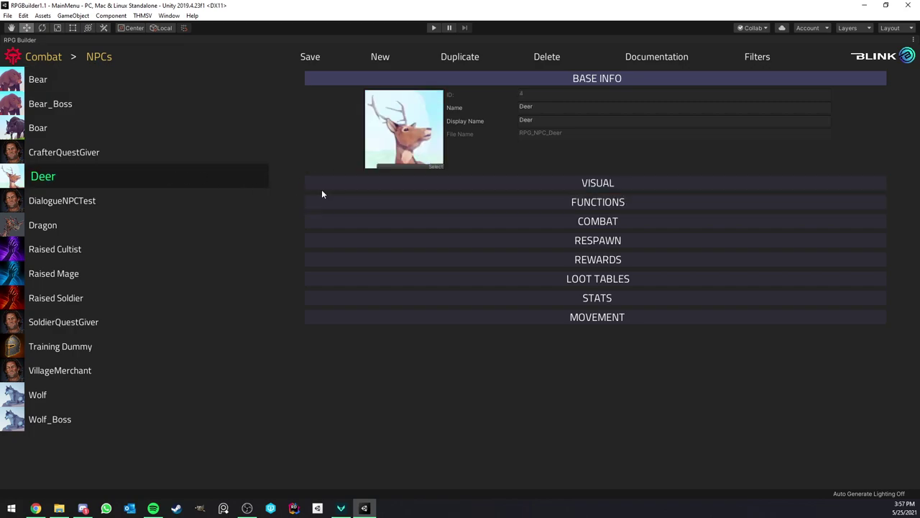
Set the Deer's combat Level Max to 5 and save the NPC
{"action": "left_click", "coordinate": [492, 180]}
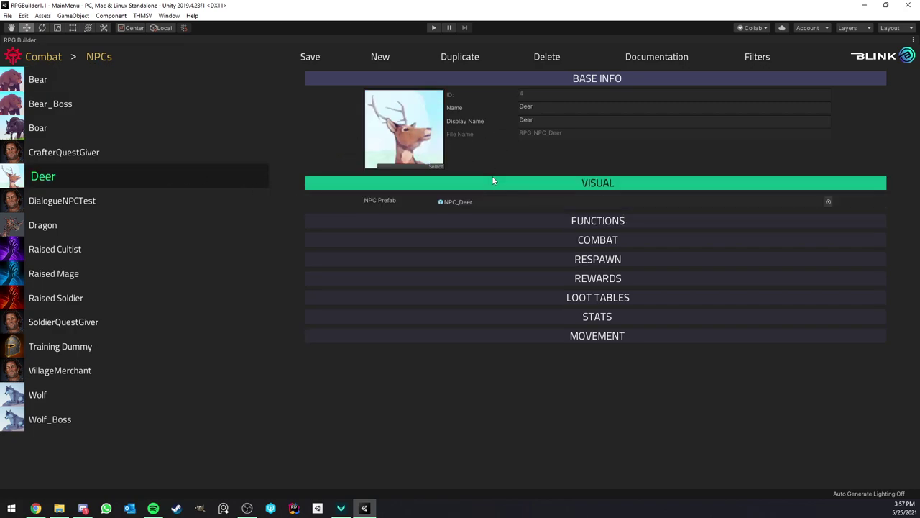
{"action": "left_click", "coordinate": [492, 180]}
{"action": "left_click", "coordinate": [503, 222]}
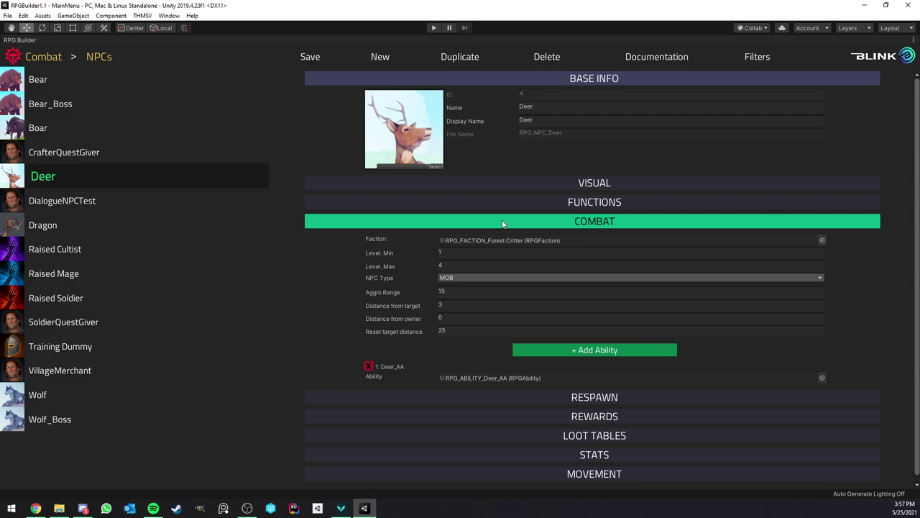
{"action": "left_click", "coordinate": [466, 265]}
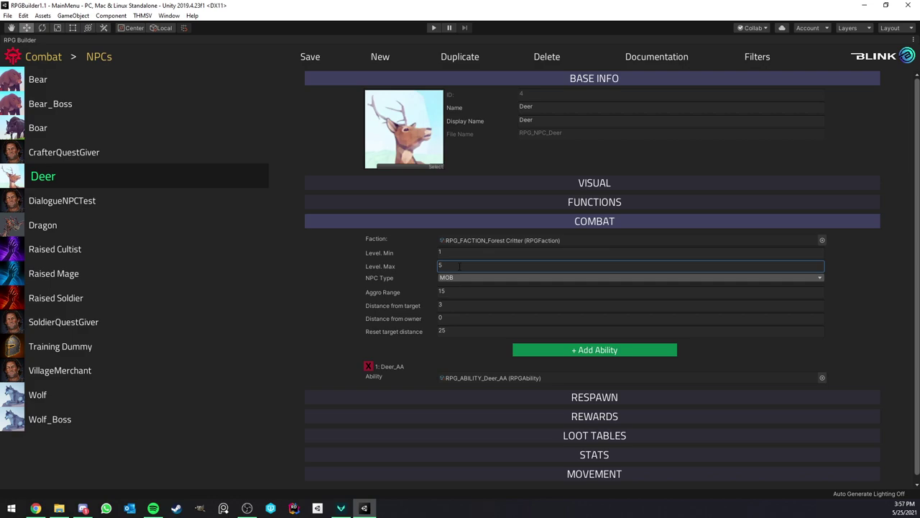
{"action": "type", "text": "5"}
{"action": "left_click", "coordinate": [315, 56]}
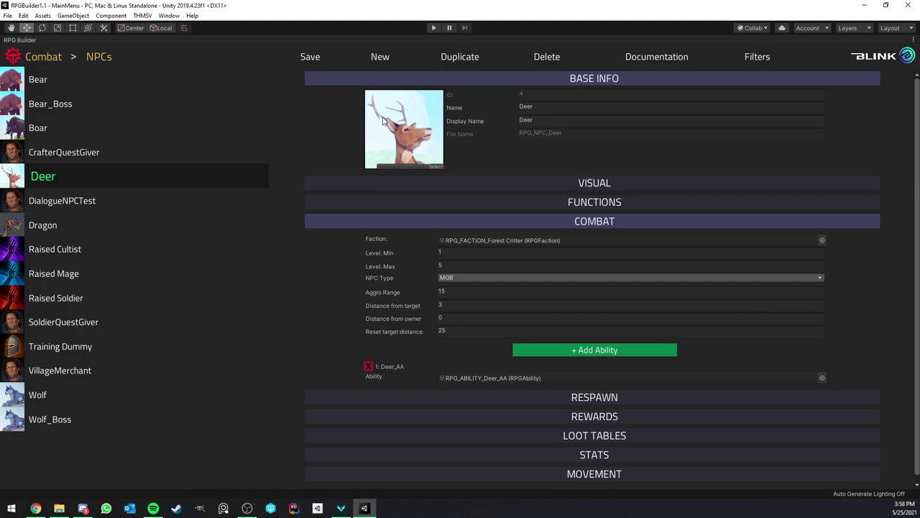
Start a blank new NPC, then return to the Deer NPC's combat levels
{"action": "left_click", "coordinate": [380, 57]}
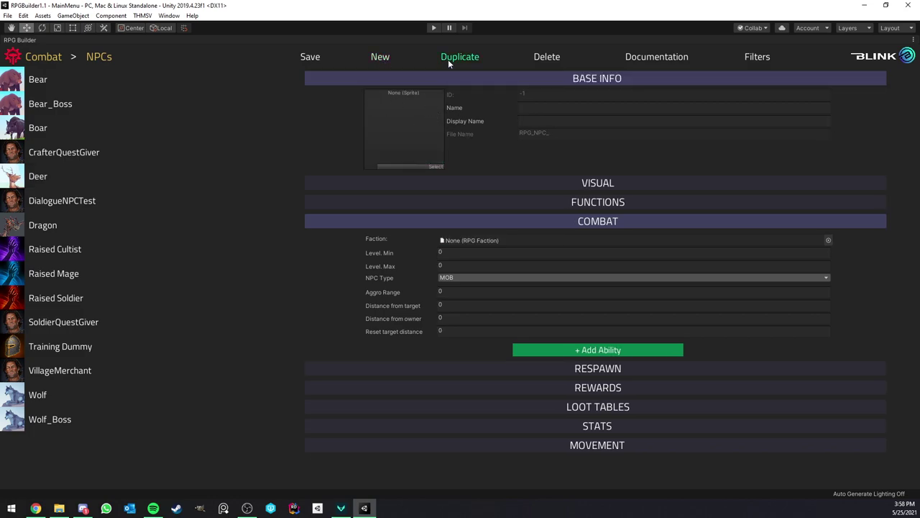
{"action": "left_click", "coordinate": [140, 181]}
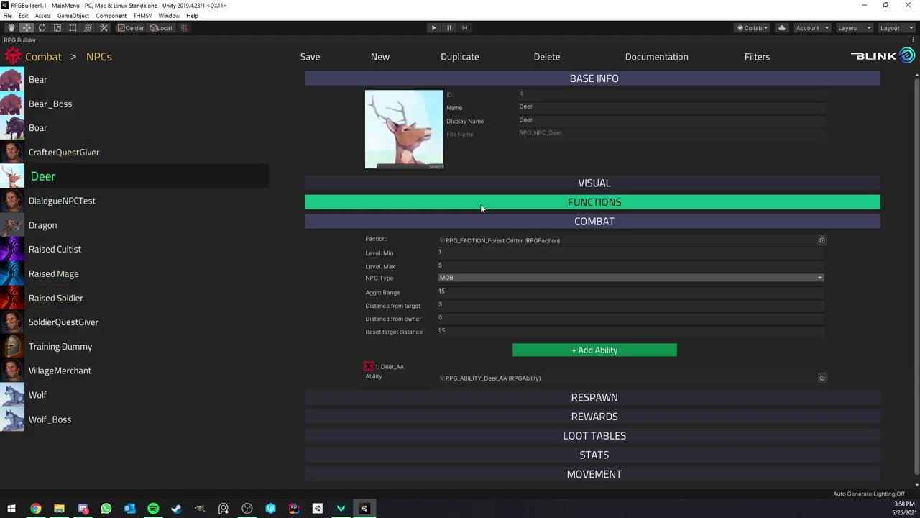
{"action": "scroll", "coordinate": [458, 212], "scroll_direction": "down", "scroll_amount": 1}
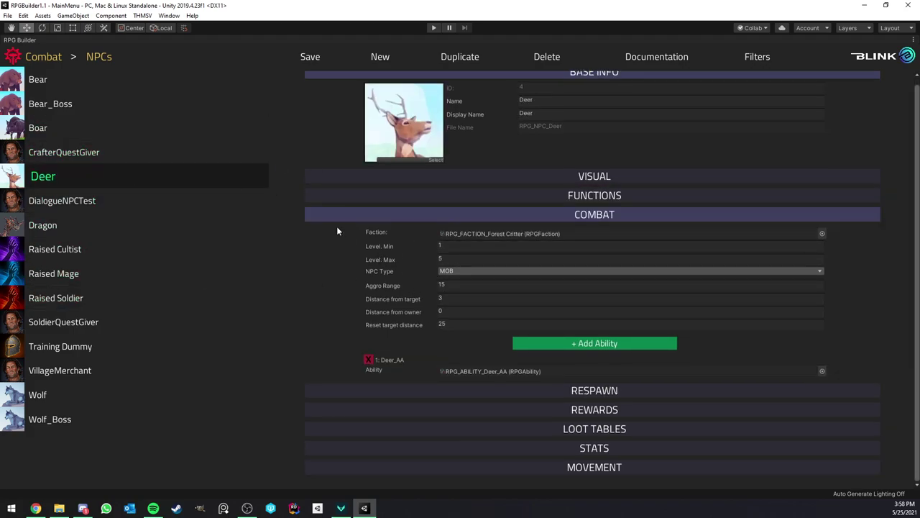
{"action": "scroll", "coordinate": [431, 165], "scroll_direction": "up", "scroll_amount": 1}
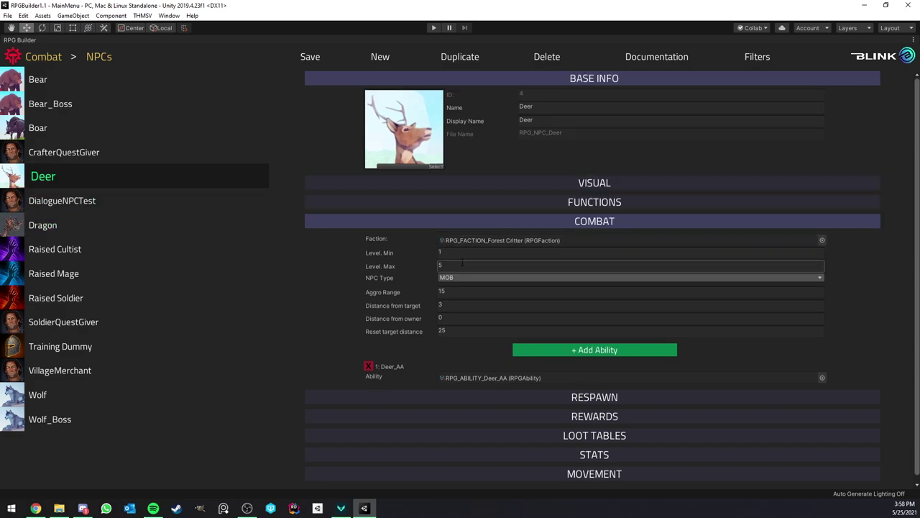
{"action": "left_click", "coordinate": [457, 254]}
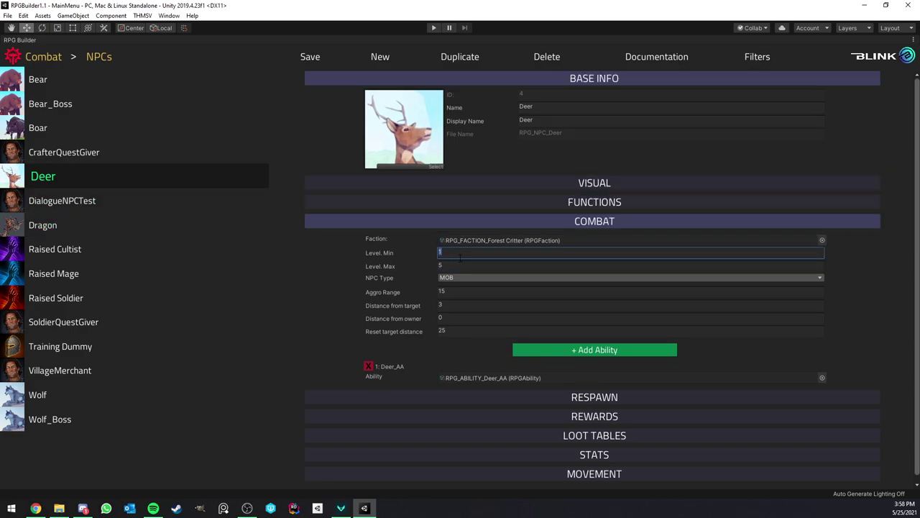
{"action": "scroll", "coordinate": [461, 258], "scroll_direction": "down", "scroll_amount": 1}
Expand the Deer's LOOT TABLES and STATS sections and scroll back up
{"action": "left_click", "coordinate": [544, 428]}
{"action": "scroll", "coordinate": [522, 363], "scroll_direction": "down", "scroll_amount": 5}
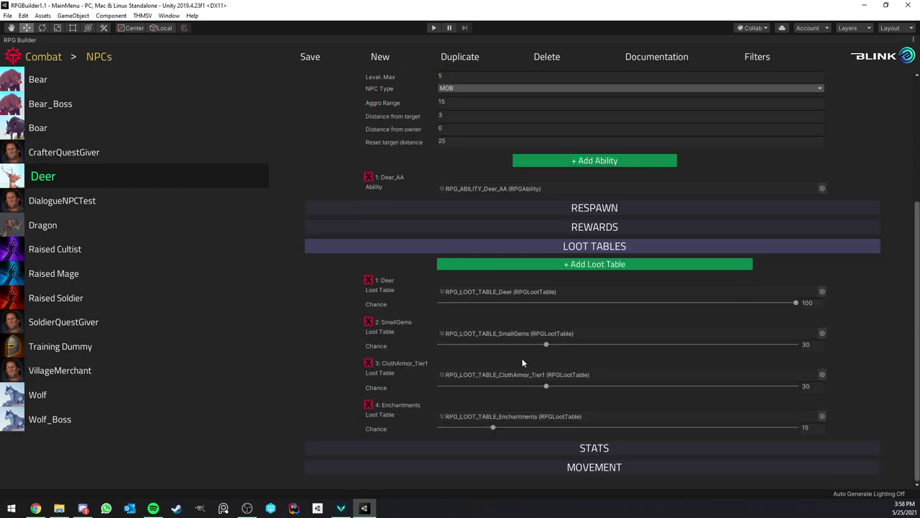
{"action": "left_click", "coordinate": [552, 446]}
{"action": "scroll", "coordinate": [552, 402], "scroll_direction": "down", "scroll_amount": 3}
{"action": "scroll", "coordinate": [472, 303], "scroll_direction": "up", "scroll_amount": 6}
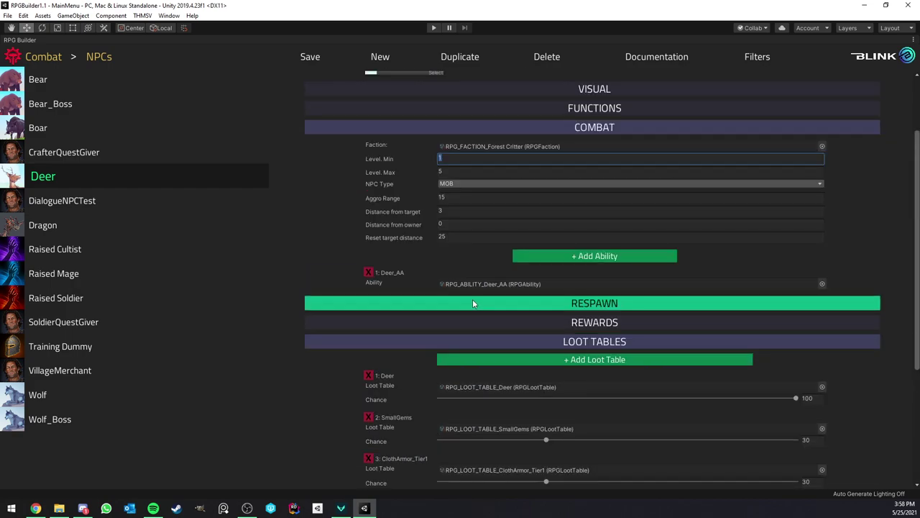
{"action": "scroll", "coordinate": [472, 302], "scroll_direction": "up", "scroll_amount": 2}
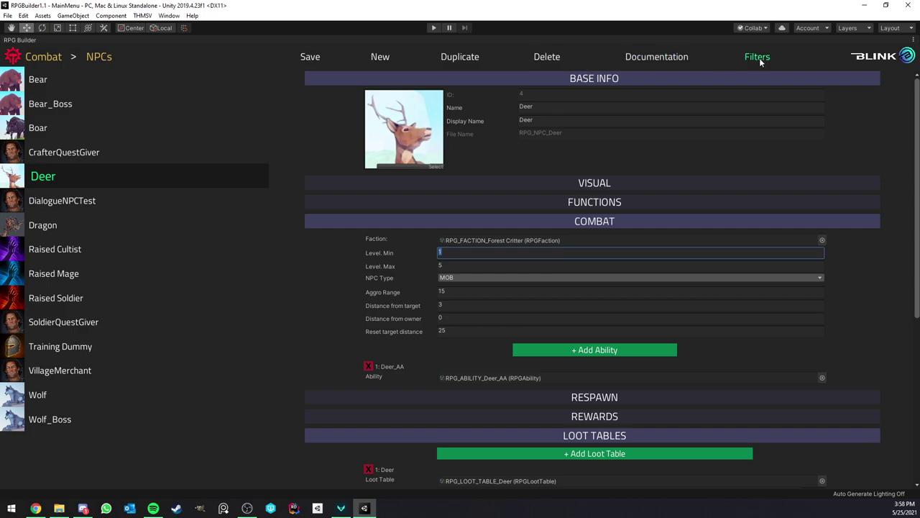
Switch to the Combat > Abilities list and collapse the RANKS section
{"action": "left_click", "coordinate": [98, 57]}
{"action": "left_click", "coordinate": [91, 79]}
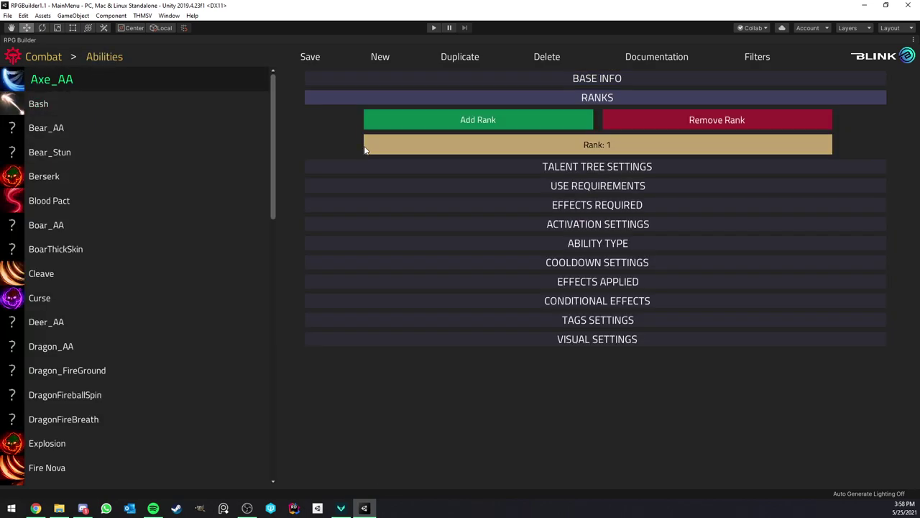
{"action": "left_click", "coordinate": [602, 100]}
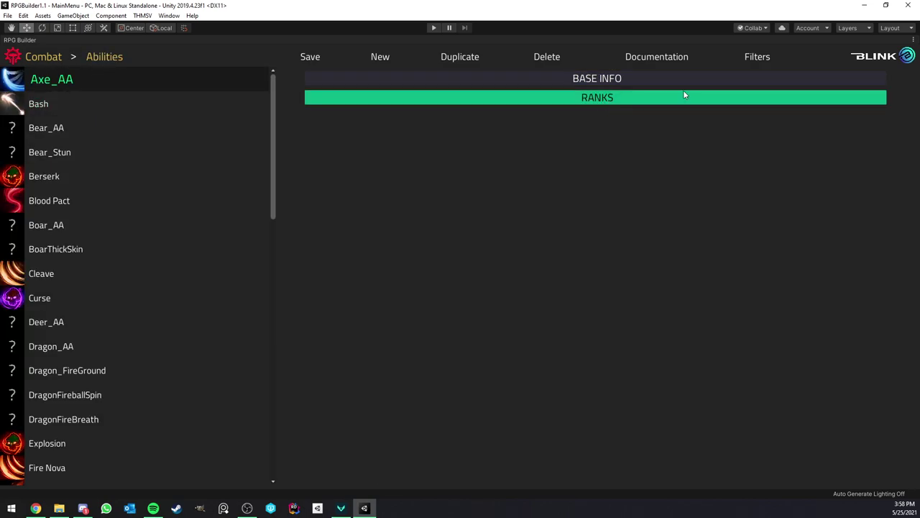
Add an ability filter on ID set to Equal Or Below 15
{"action": "left_click", "coordinate": [759, 58]}
{"action": "left_click", "coordinate": [772, 85]}
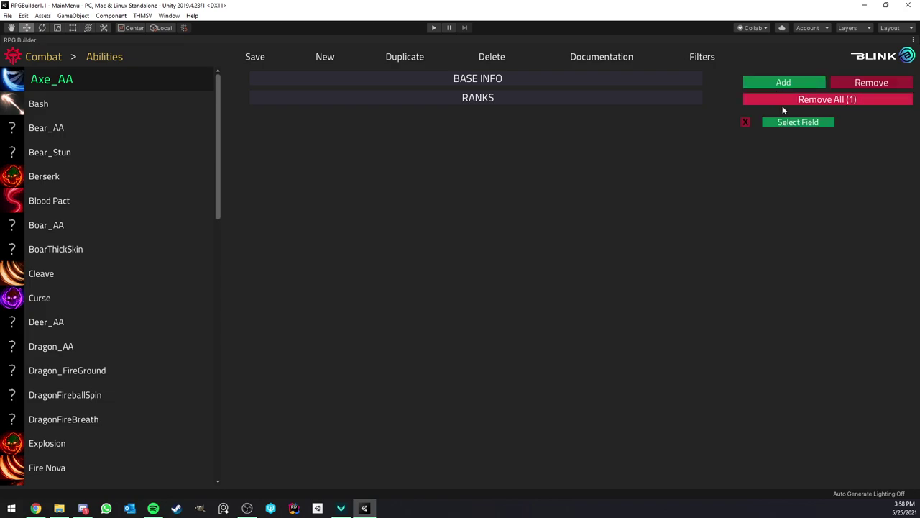
{"action": "left_click", "coordinate": [793, 120]}
{"action": "left_click", "coordinate": [816, 146]}
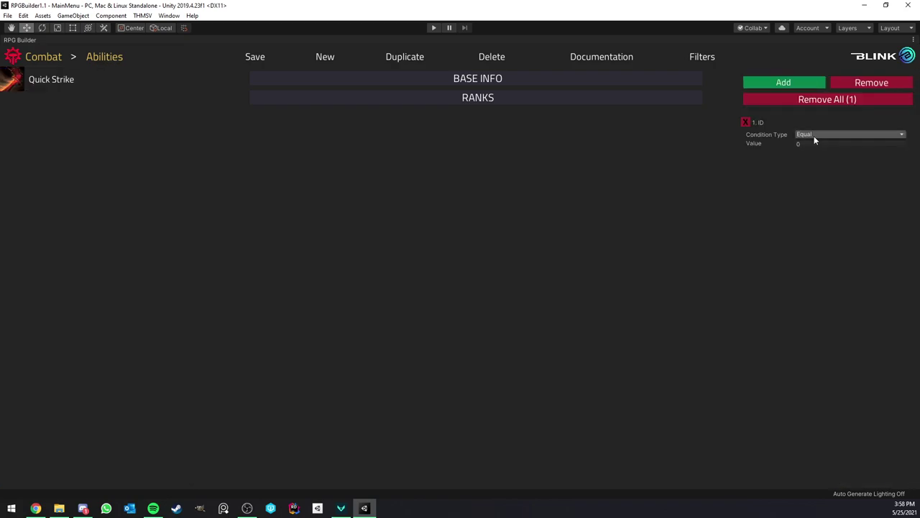
{"action": "left_click", "coordinate": [814, 136]}
{"action": "left_click", "coordinate": [830, 155]}
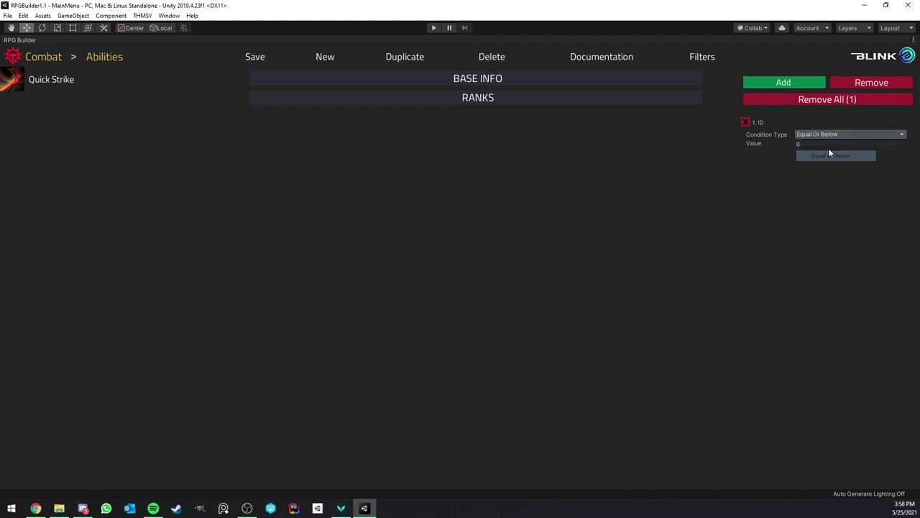
{"action": "left_click", "coordinate": [799, 143]}
{"action": "type", "text": "15"}
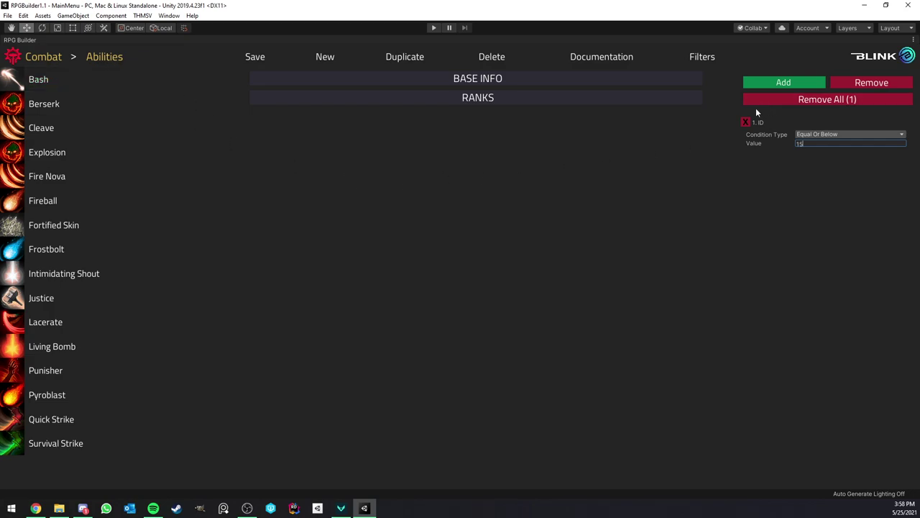
Add a name filter that excludes abilities whose name contains 'p'
{"action": "left_click", "coordinate": [779, 84]}
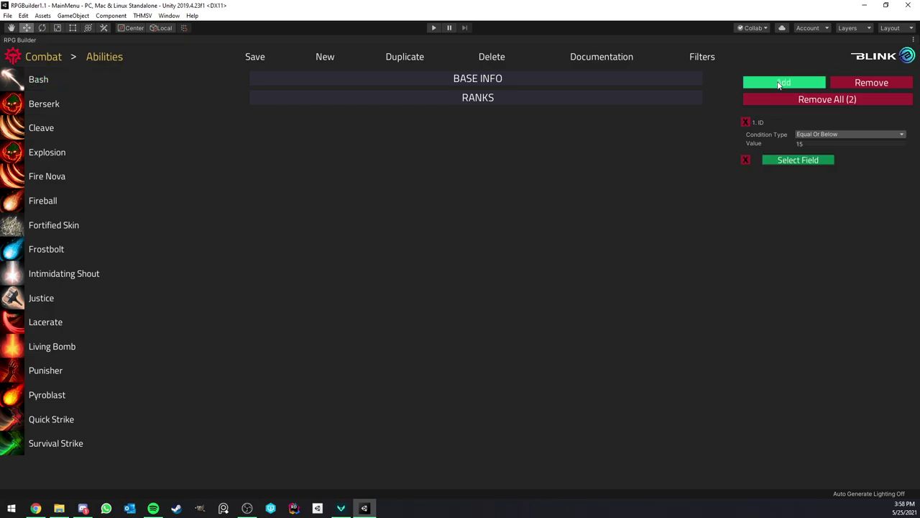
{"action": "left_click", "coordinate": [790, 159]}
{"action": "left_click", "coordinate": [816, 145]}
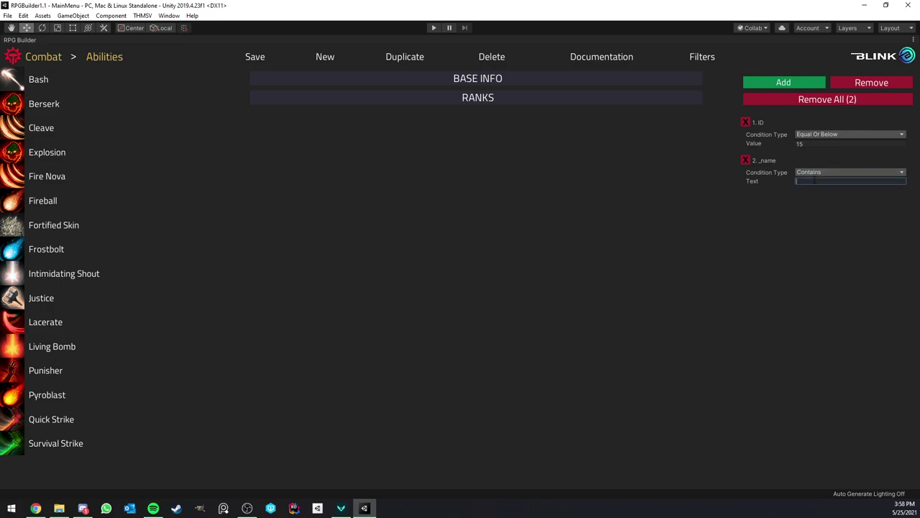
{"action": "type", "text": "p"}
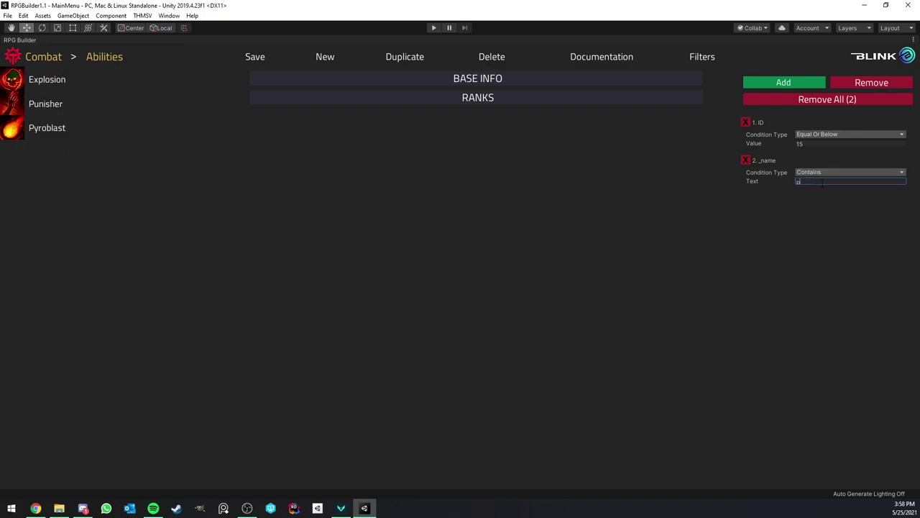
{"action": "left_click", "coordinate": [829, 172]}
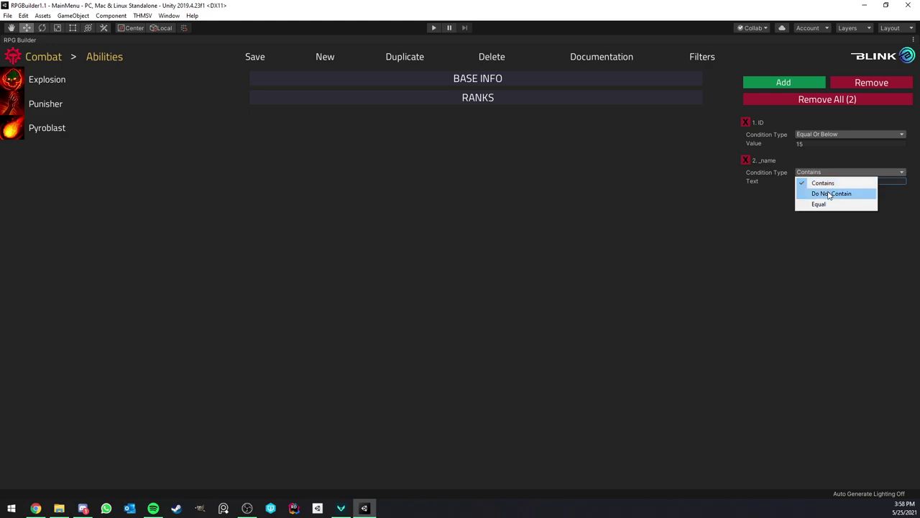
{"action": "left_click", "coordinate": [829, 194]}
Switch the name filter to an exact match on 'Bash', then clear and remove it
{"action": "left_click", "coordinate": [829, 173]}
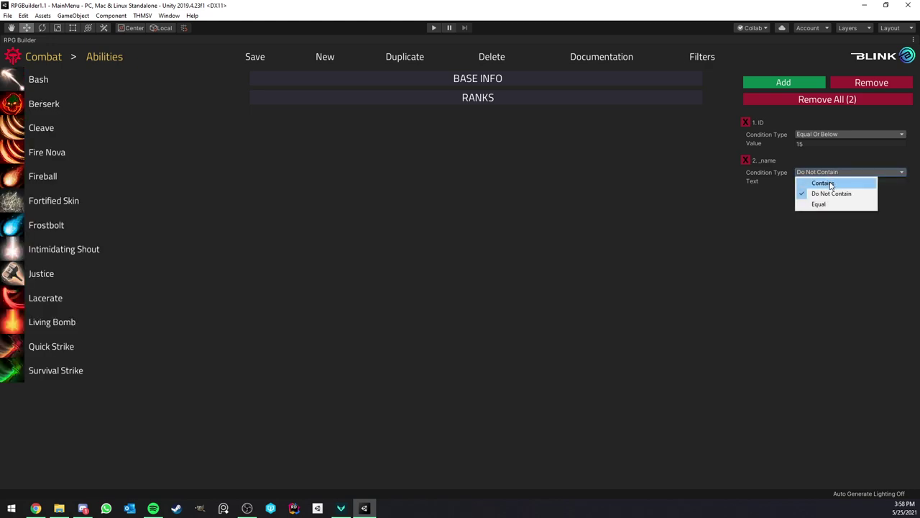
{"action": "left_click", "coordinate": [830, 206]}
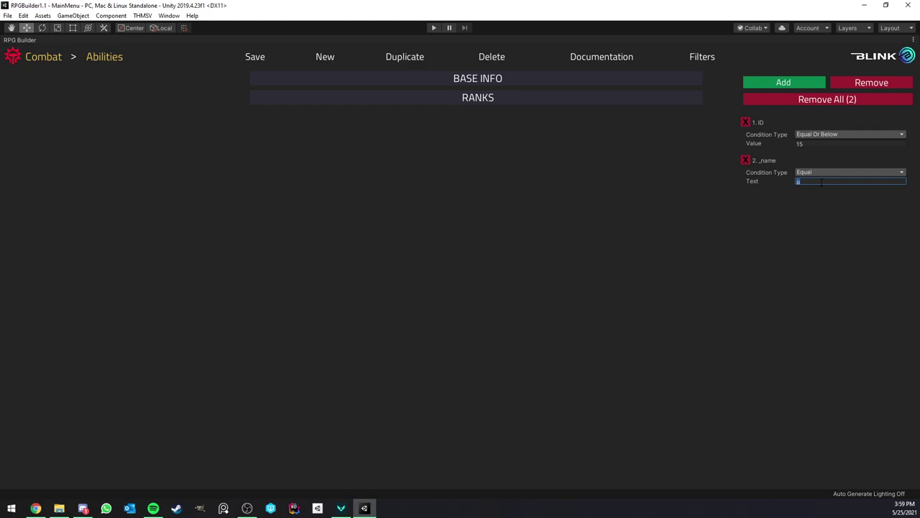
{"action": "key", "text": "BackSpace"}
{"action": "type", "text": "Bash"}
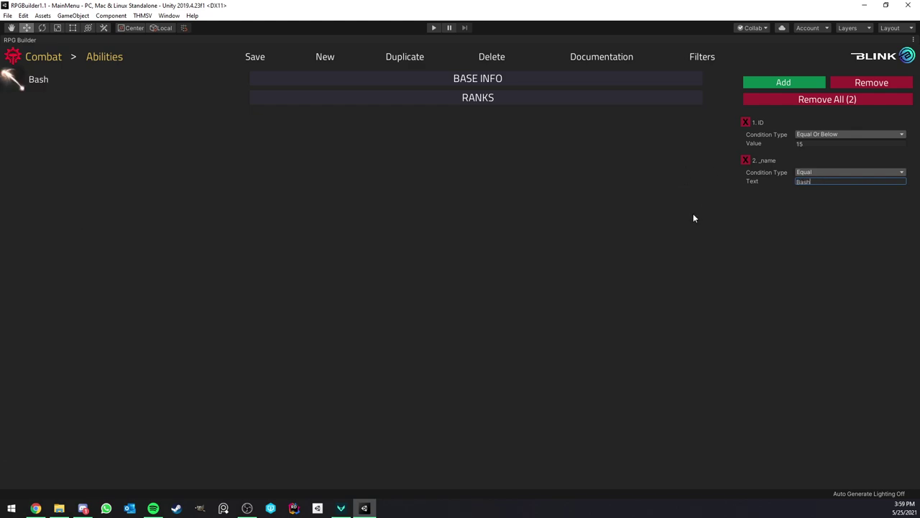
{"action": "key", "text": "BackSpace"}
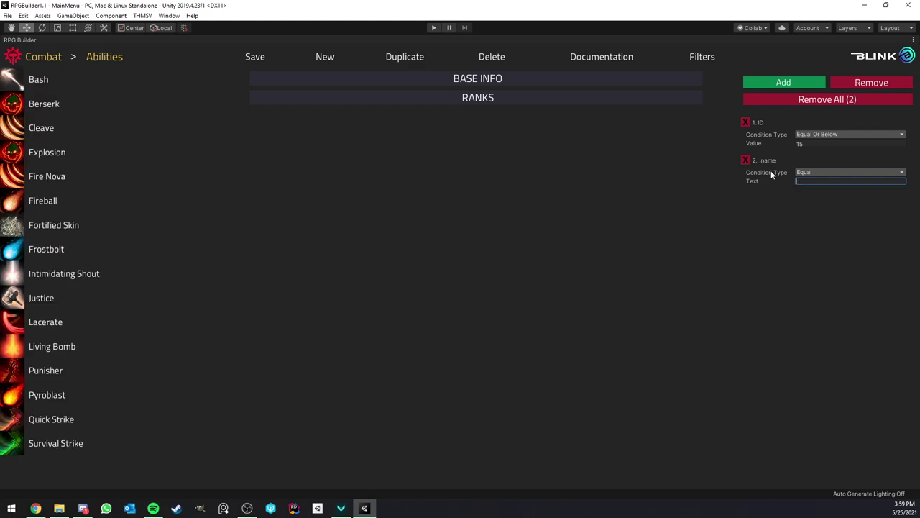
{"action": "left_click", "coordinate": [746, 161]}
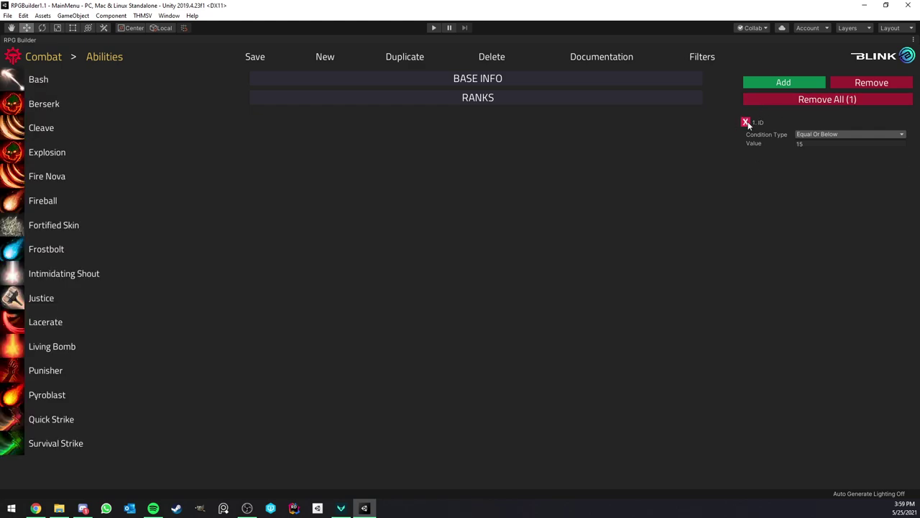
Remove the ID filter, add a new condition, and browse the field picker's categories
{"action": "left_click", "coordinate": [747, 122]}
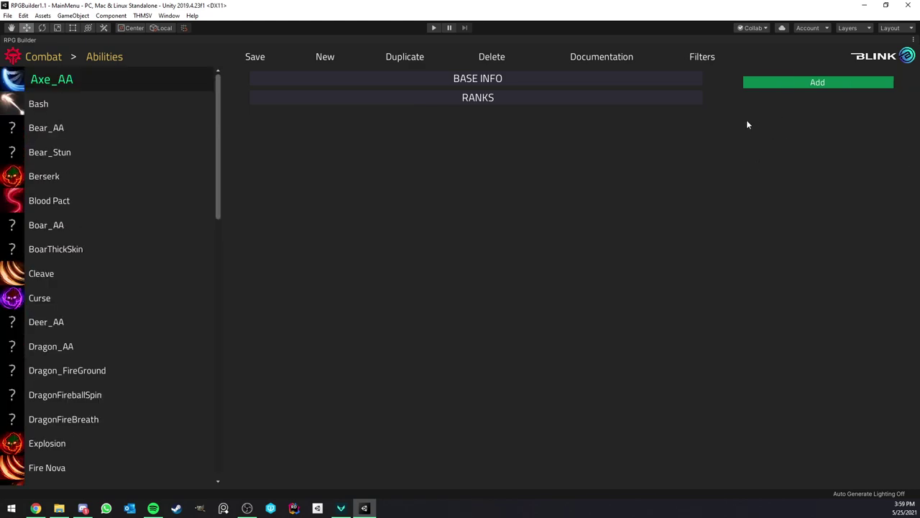
{"action": "left_click", "coordinate": [788, 83]}
{"action": "left_click", "coordinate": [797, 124]}
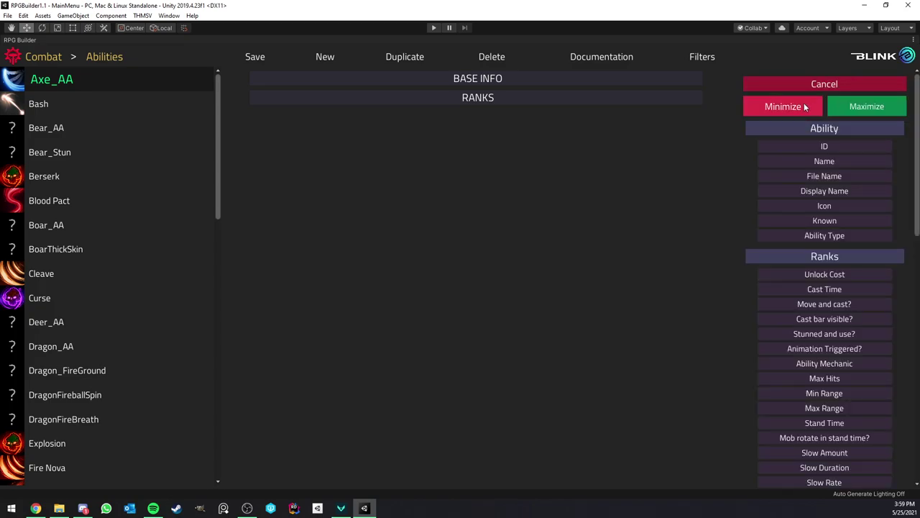
{"action": "left_click", "coordinate": [805, 106]}
{"action": "left_click", "coordinate": [838, 107]}
{"action": "left_click", "coordinate": [804, 108]}
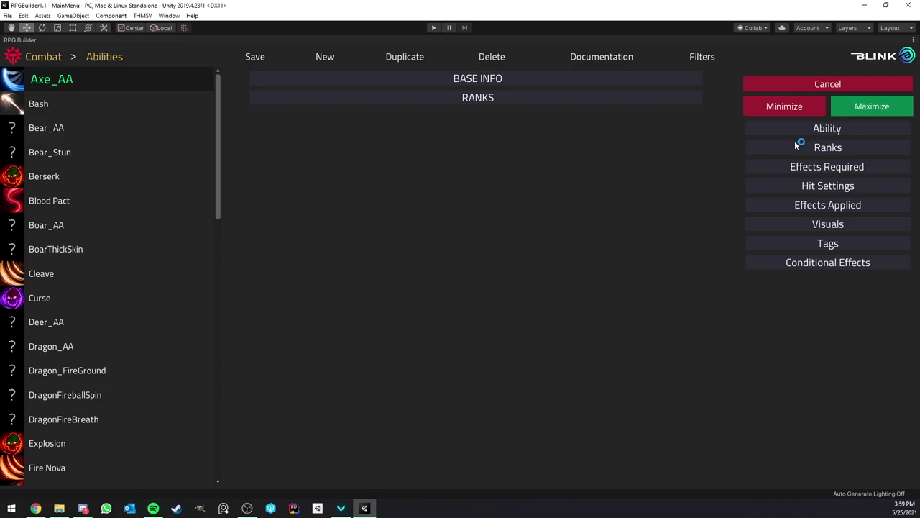
Toggle Axe_AA's talent tree, activation, ability type and cooldown rank sections, then list the filter's Ranks fields
{"action": "left_click", "coordinate": [573, 99]}
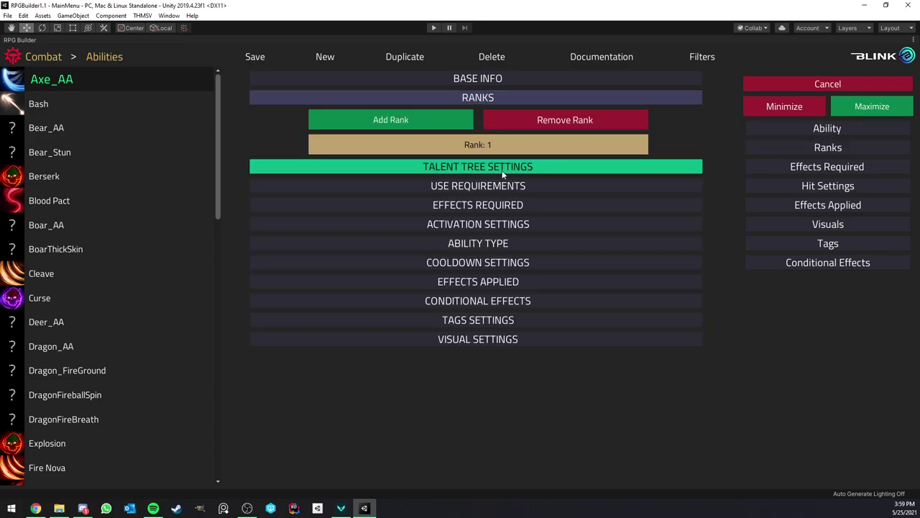
{"action": "left_click", "coordinate": [497, 168]}
{"action": "left_click", "coordinate": [497, 168]}
{"action": "left_click", "coordinate": [497, 227]}
{"action": "left_click", "coordinate": [497, 226]}
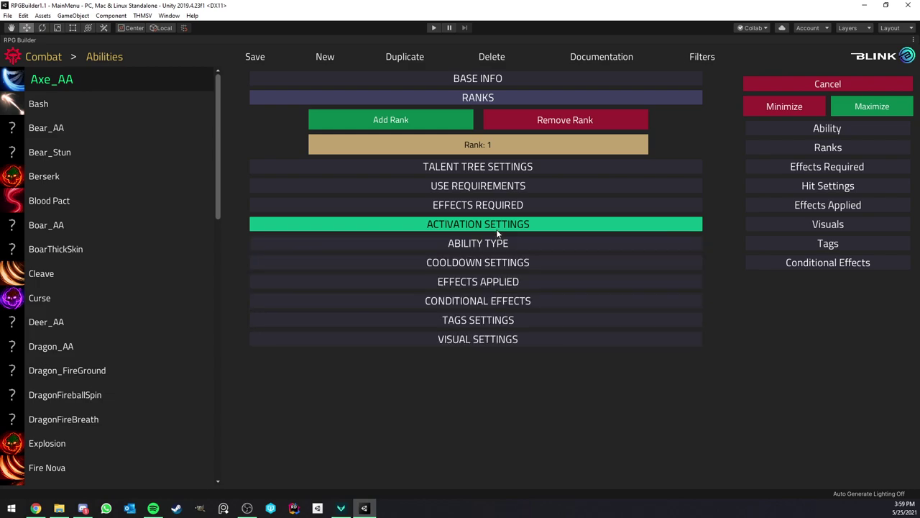
{"action": "left_click", "coordinate": [500, 243]}
{"action": "left_click", "coordinate": [501, 244]}
{"action": "left_click", "coordinate": [501, 262]}
{"action": "left_click", "coordinate": [501, 261]}
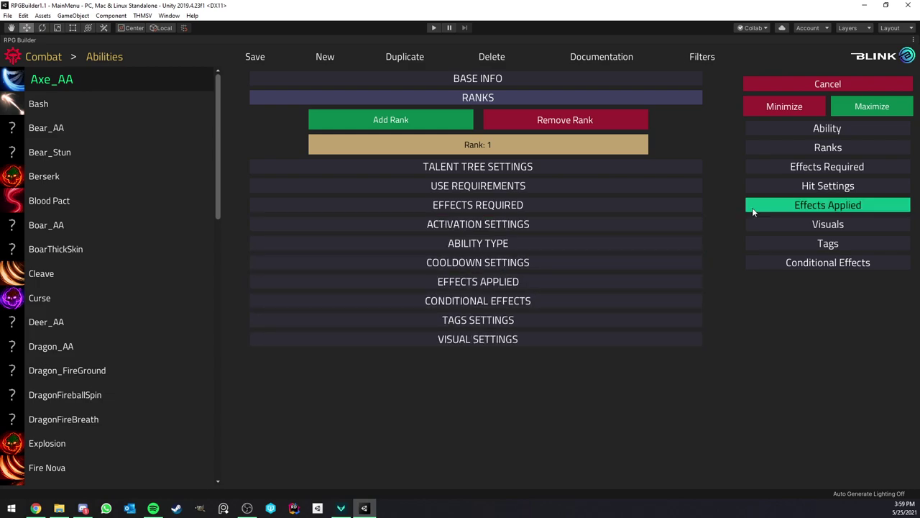
{"action": "left_click", "coordinate": [814, 147]}
{"action": "scroll", "coordinate": [833, 188], "scroll_direction": "down", "scroll_amount": 10}
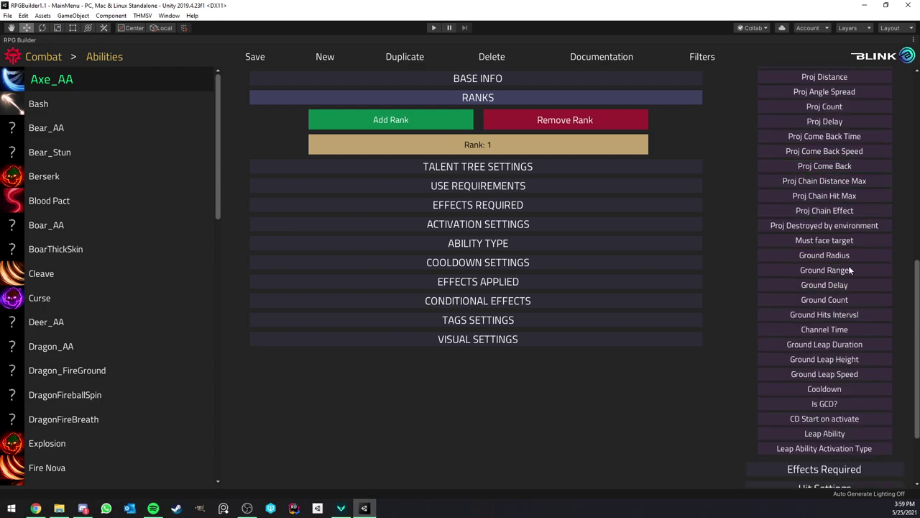
Try a Cooldown filter with values 1 then 5, then delete that condition
{"action": "left_click", "coordinate": [838, 389]}
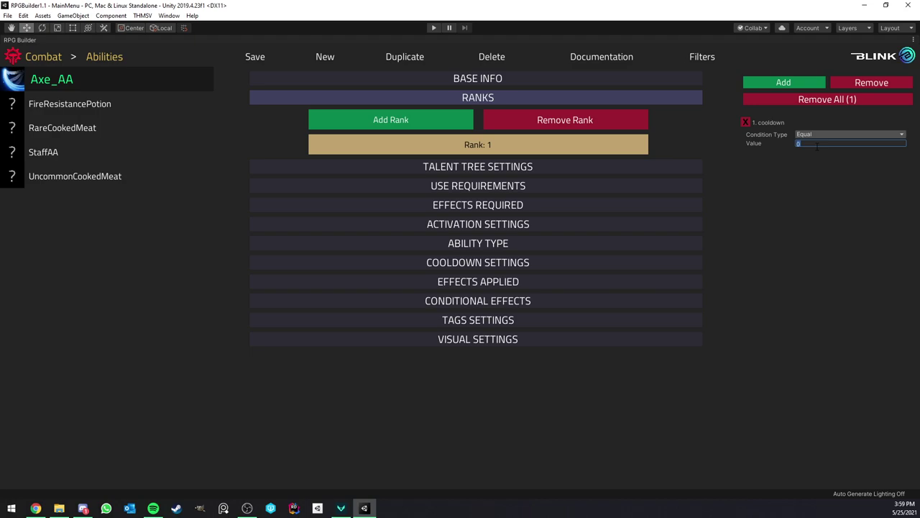
{"action": "type", "text": "1"}
{"action": "key", "text": "BackSpace"}
{"action": "type", "text": "5"}
{"action": "key", "text": "BackSpace"}
{"action": "left_click", "coordinate": [747, 123]}
Add several empty conditions, remove them all, and close the filter panel
{"action": "left_click", "coordinate": [782, 84]}
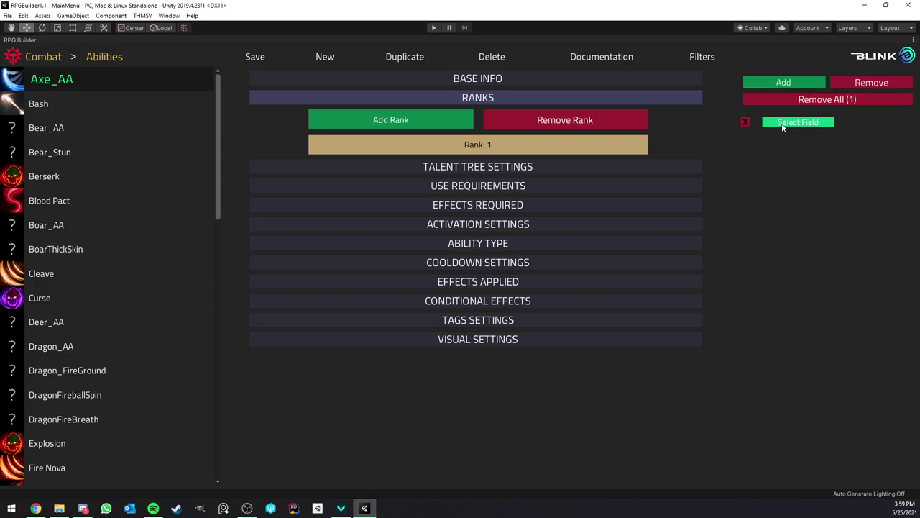
{"action": "left_click", "coordinate": [783, 84]}
{"action": "left_click", "coordinate": [783, 84]}
{"action": "left_click", "coordinate": [783, 84]}
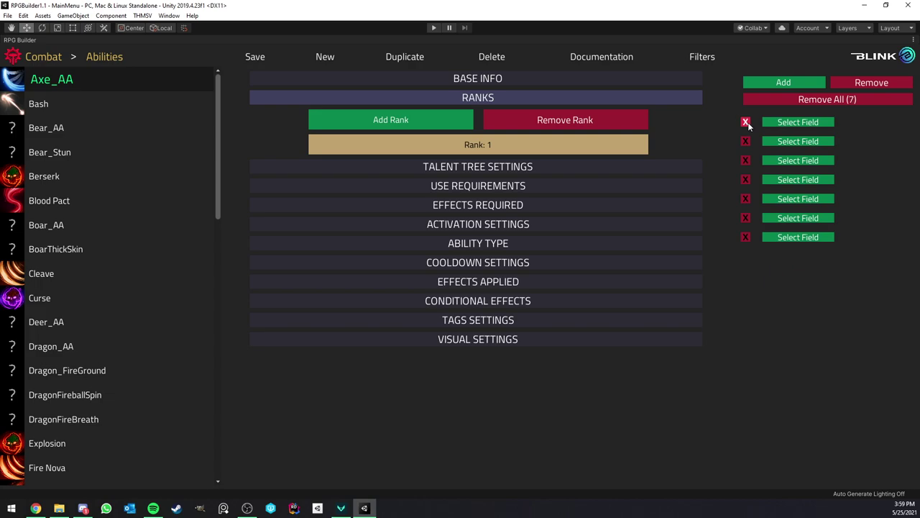
{"action": "left_click", "coordinate": [866, 83]}
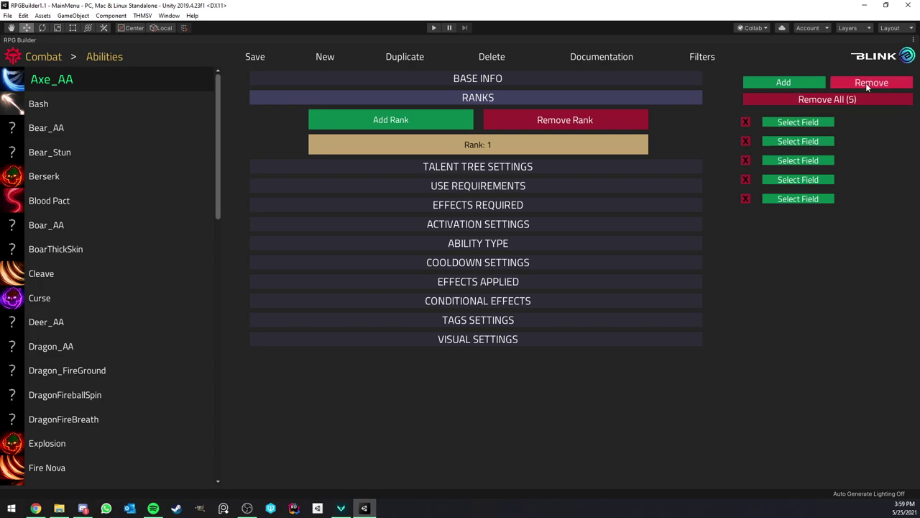
{"action": "left_click", "coordinate": [824, 105]}
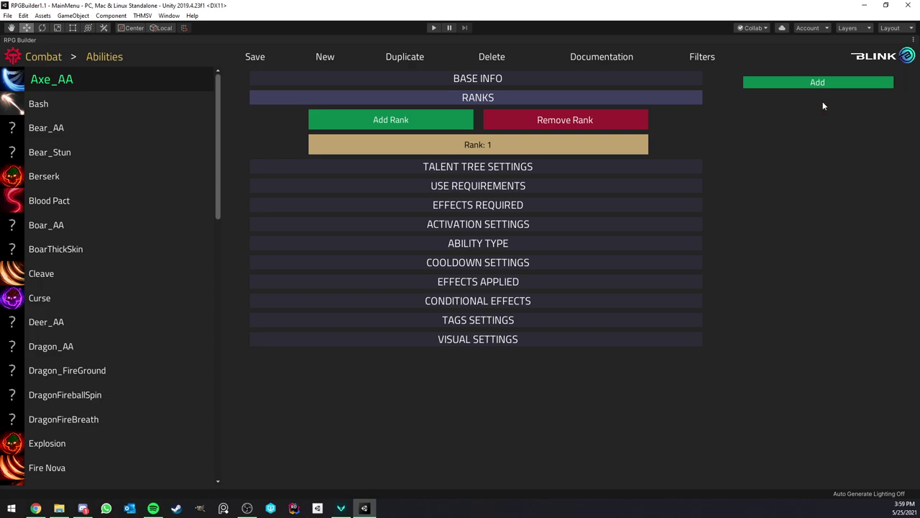
{"action": "left_click", "coordinate": [702, 56]}
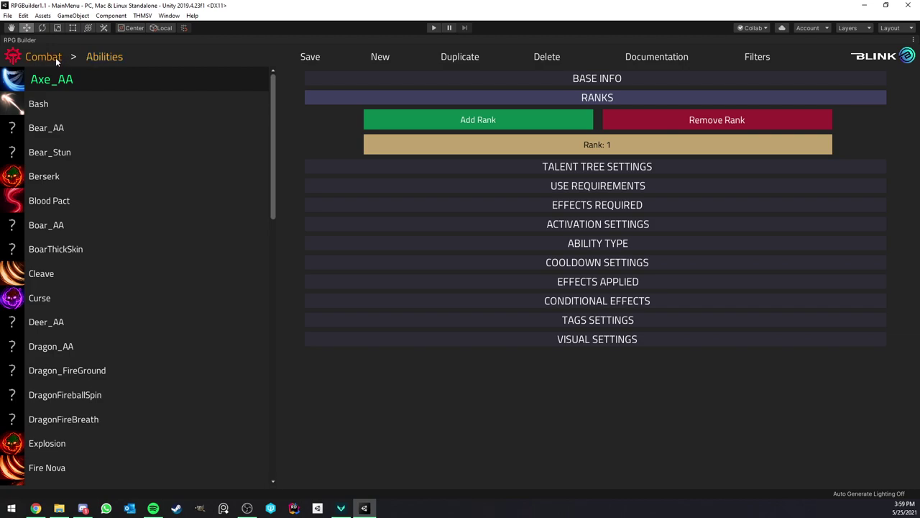
{"action": "left_click", "coordinate": [56, 58]}
{"action": "left_click", "coordinate": [32, 101]}
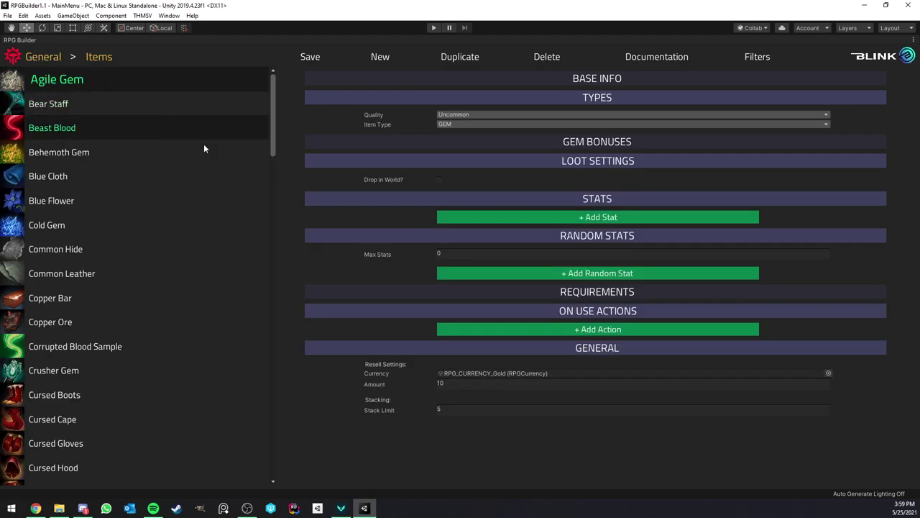
{"action": "left_click", "coordinate": [759, 58]}
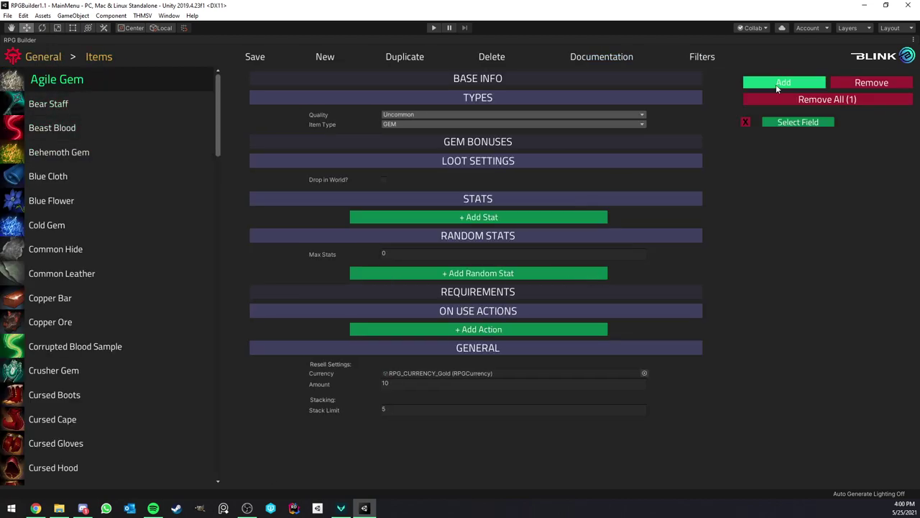
{"action": "left_click", "coordinate": [777, 83]}
{"action": "left_click", "coordinate": [776, 83]}
{"action": "left_click", "coordinate": [776, 83]}
{"action": "left_click", "coordinate": [795, 121]}
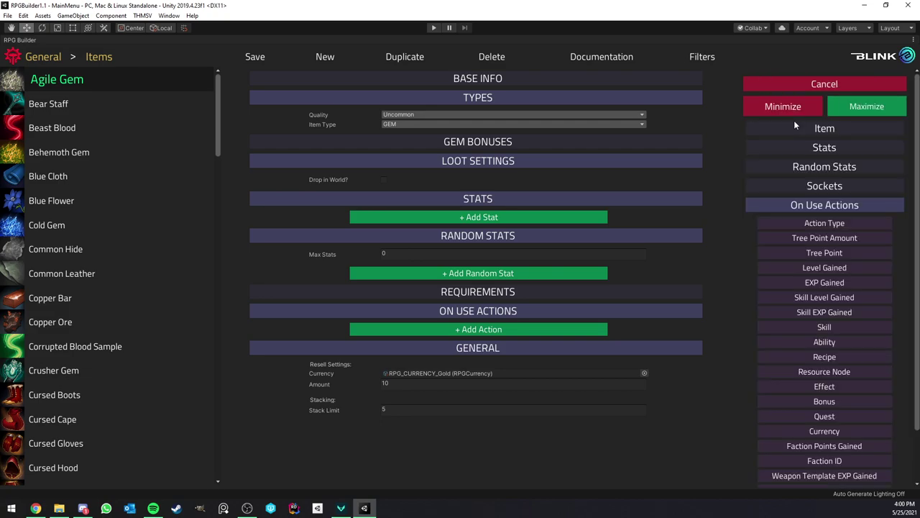
{"action": "left_click", "coordinate": [816, 204]}
{"action": "left_click", "coordinate": [832, 148]}
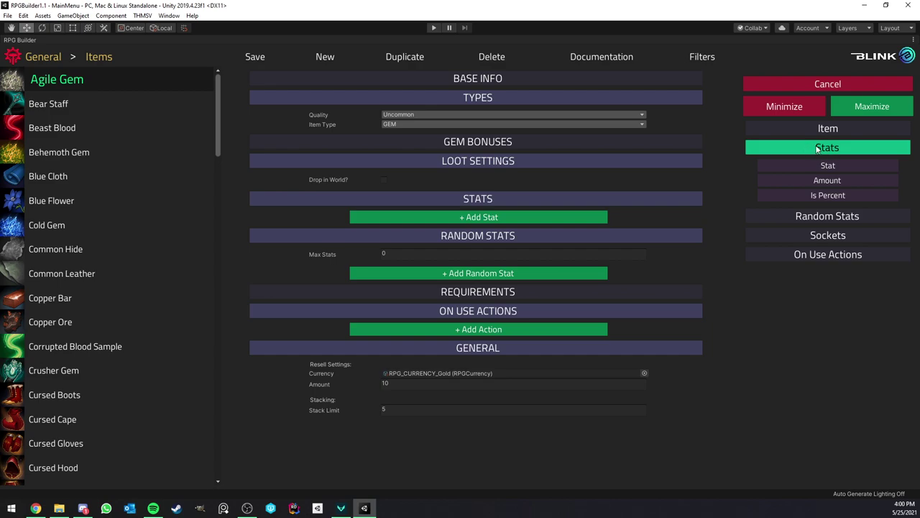
{"action": "left_click", "coordinate": [827, 129]}
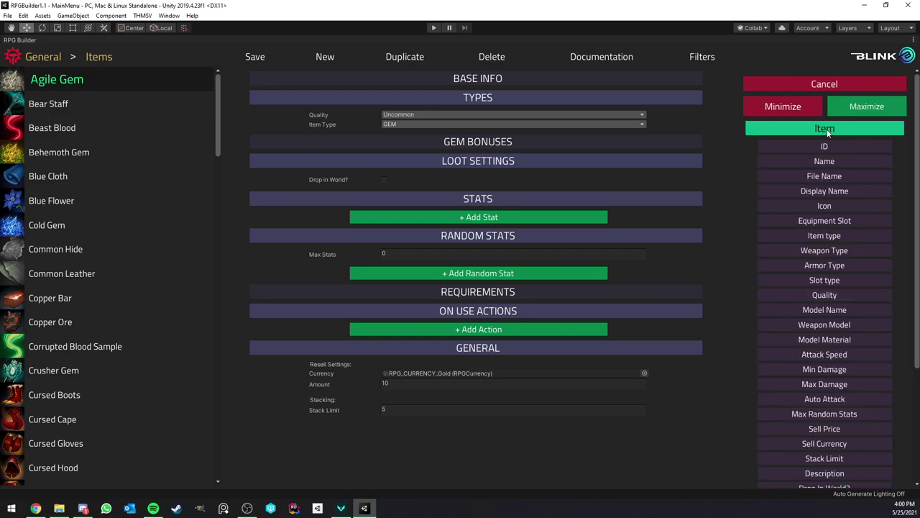
{"action": "scroll", "coordinate": [826, 133], "scroll_direction": "down", "scroll_amount": 2}
{"action": "scroll", "coordinate": [833, 237], "scroll_direction": "up", "scroll_amount": 2}
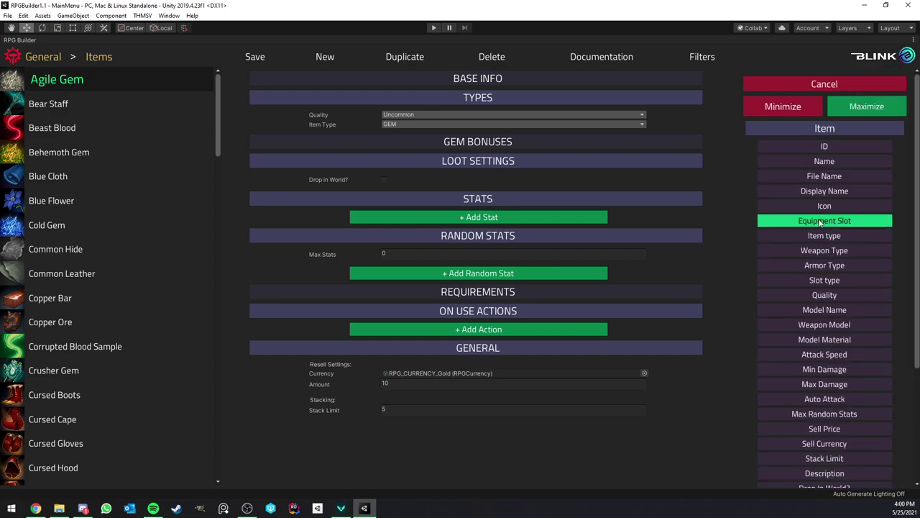
{"action": "left_click", "coordinate": [825, 129]}
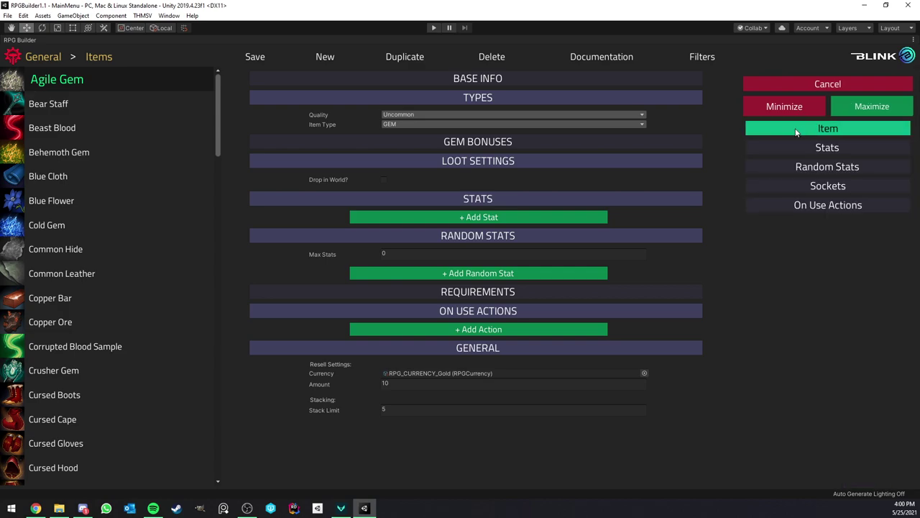
{"action": "left_click", "coordinate": [66, 57]}
{"action": "left_click", "coordinate": [67, 79]}
{"action": "scroll", "coordinate": [110, 169], "scroll_direction": "down", "scroll_amount": 2}
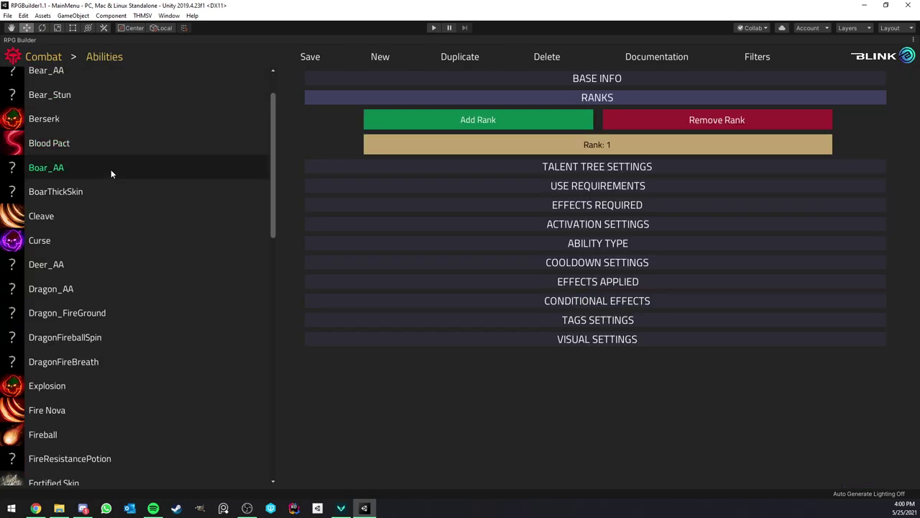
{"action": "scroll", "coordinate": [112, 171], "scroll_direction": "down", "scroll_amount": 5}
{"action": "left_click", "coordinate": [105, 56]}
{"action": "left_click", "coordinate": [75, 133]}
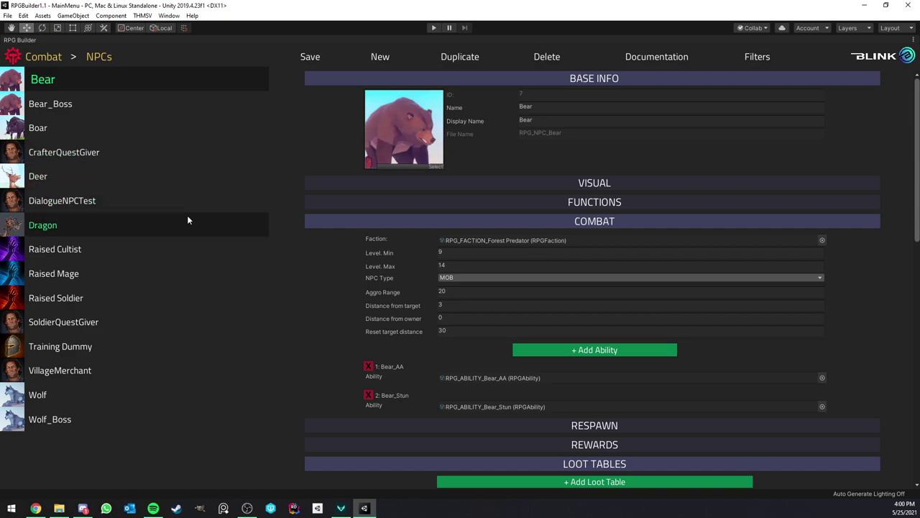
{"action": "left_click", "coordinate": [111, 177]}
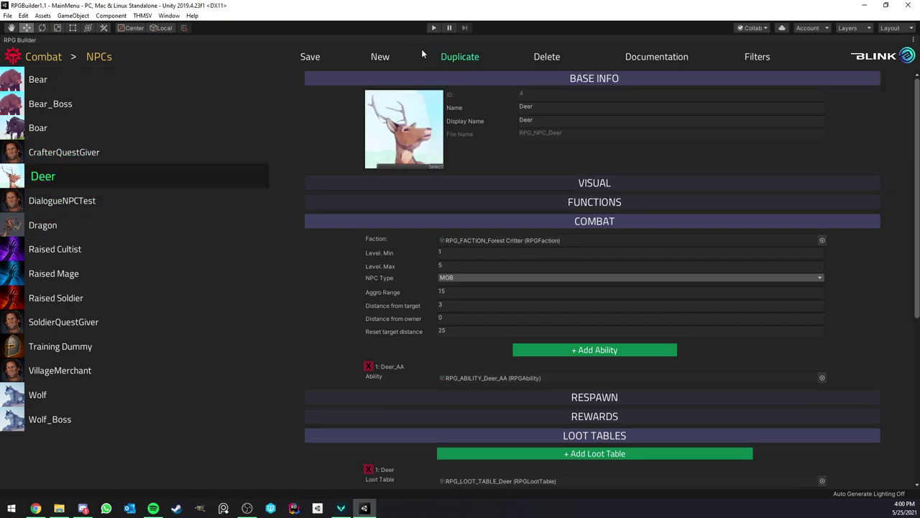
{"action": "left_click", "coordinate": [532, 222]}
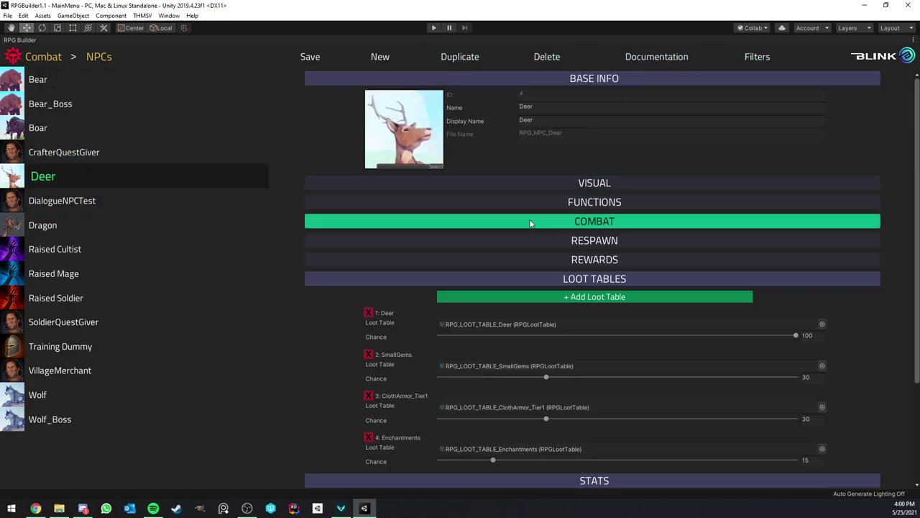
{"action": "left_click", "coordinate": [529, 276]}
{"action": "left_click", "coordinate": [507, 298]}
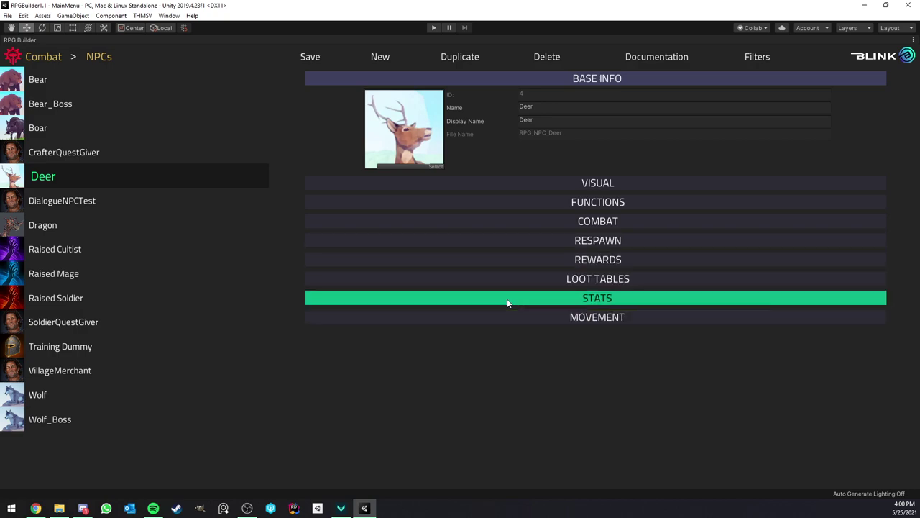
{"action": "left_click", "coordinate": [507, 202]}
{"action": "left_click", "coordinate": [504, 202]}
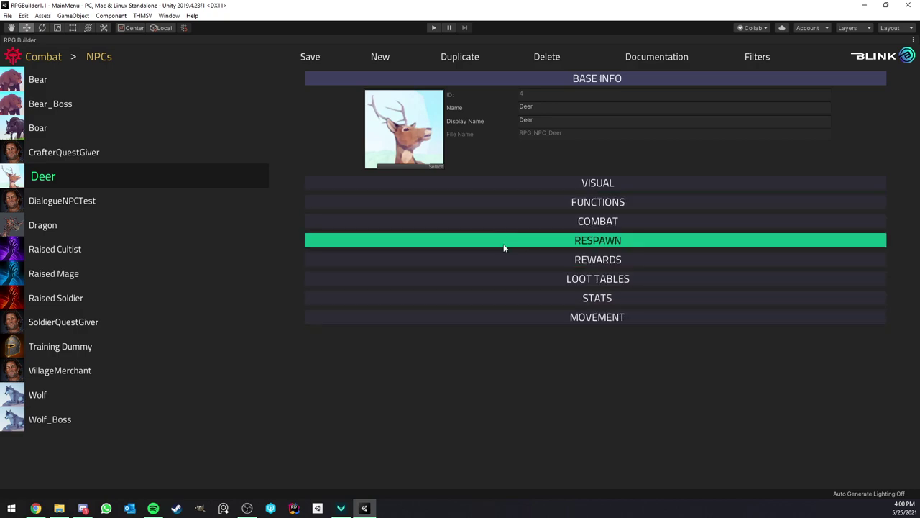
{"action": "left_click", "coordinate": [505, 260]}
{"action": "left_click", "coordinate": [506, 260]}
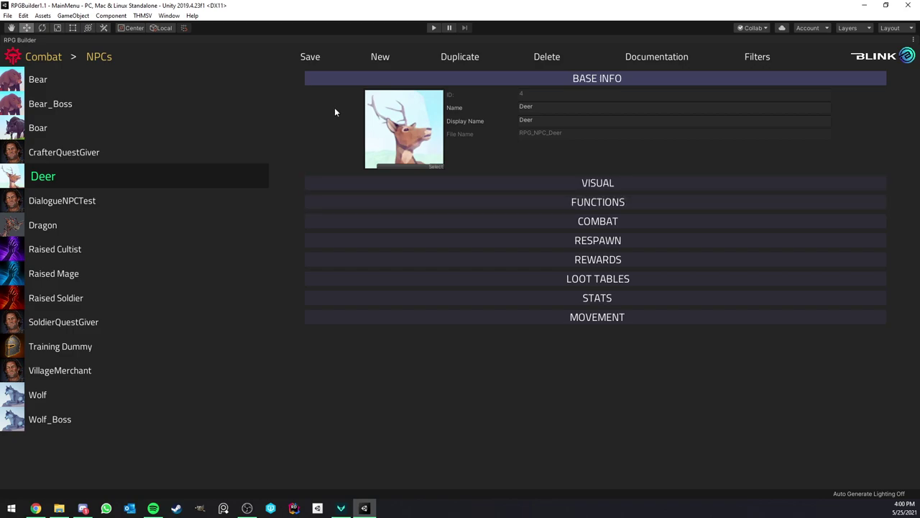
{"action": "right_click", "coordinate": [41, 39]}
Restore the full layout, widen the Game view, and start the demo with a new character
{"action": "left_click", "coordinate": [61, 45]}
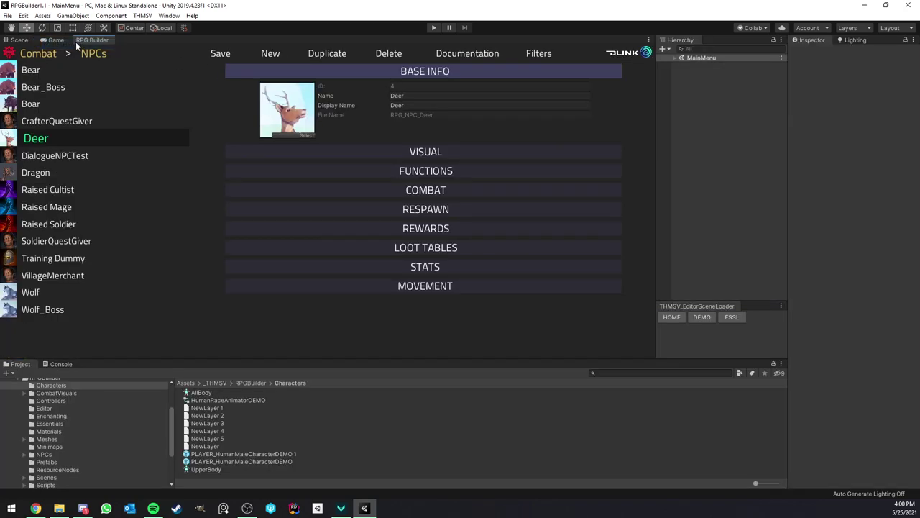
{"action": "left_click", "coordinate": [56, 41]}
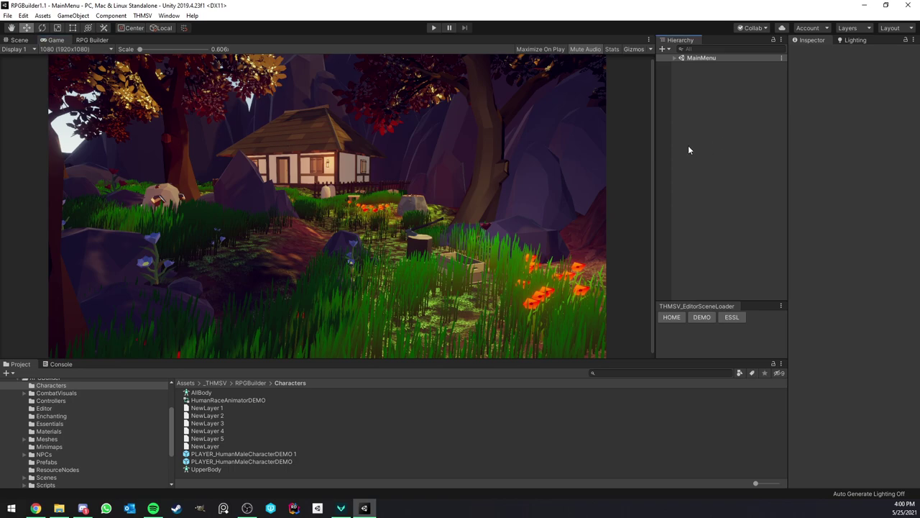
{"action": "left_click_drag", "start_coordinate": [655, 148], "coordinate": [739, 152]}
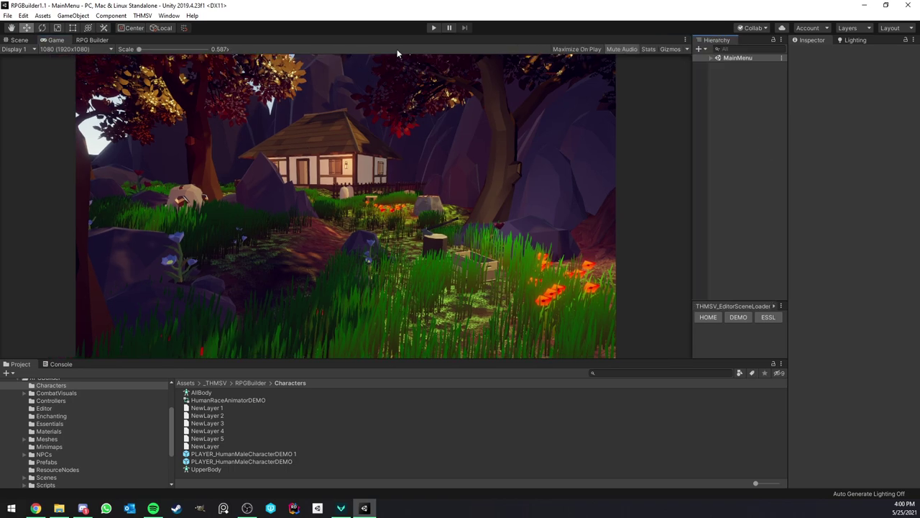
{"action": "left_click", "coordinate": [434, 28]}
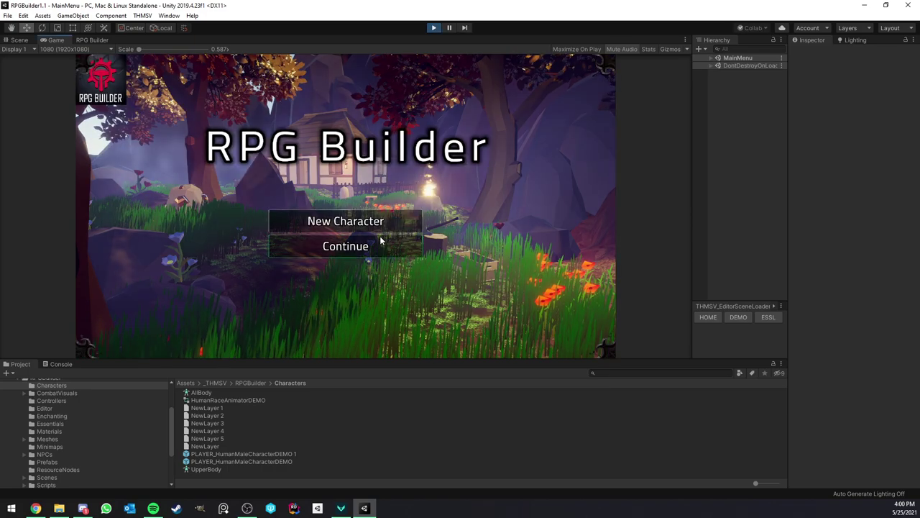
{"action": "left_click", "coordinate": [380, 241]}
{"action": "left_click", "coordinate": [345, 334]}
{"action": "left_click", "coordinate": [345, 222]}
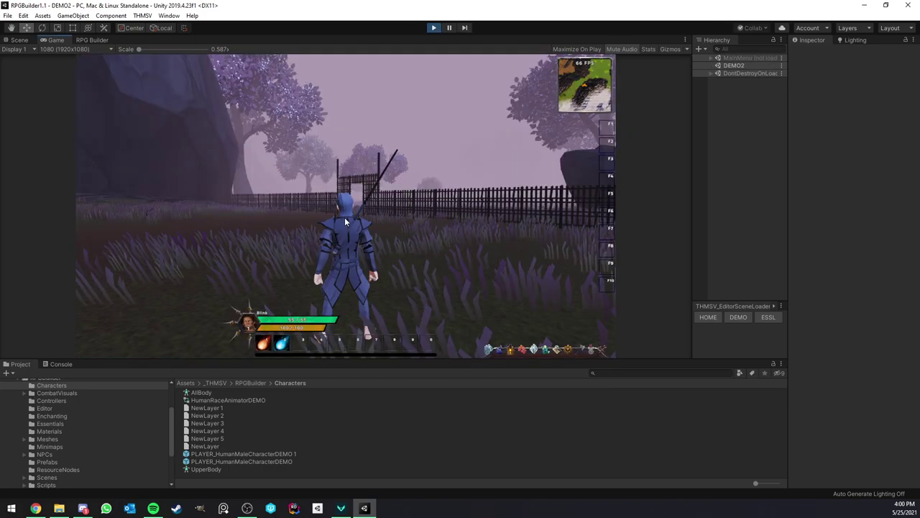
Walk toward the village and cast Fireball at enemies three times
{"action": "key", "text": "w"}
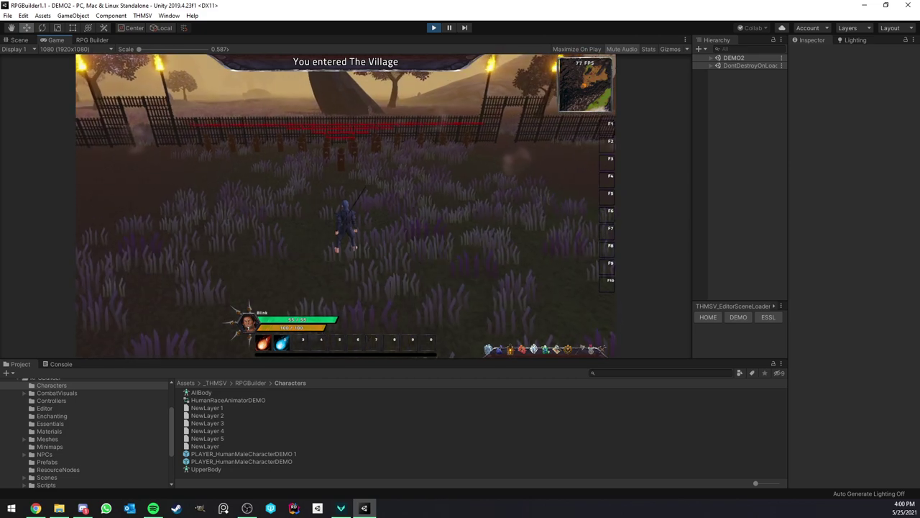
{"action": "key", "text": "1"}
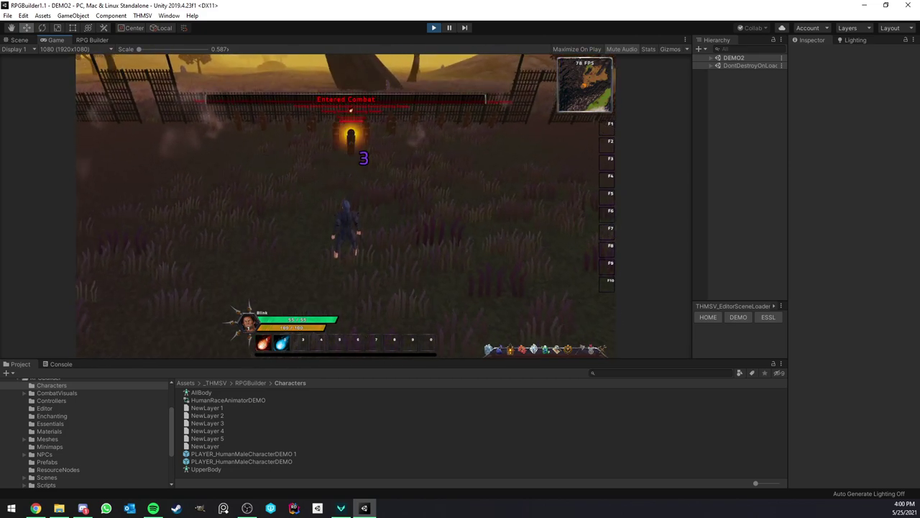
{"action": "key", "text": "1"}
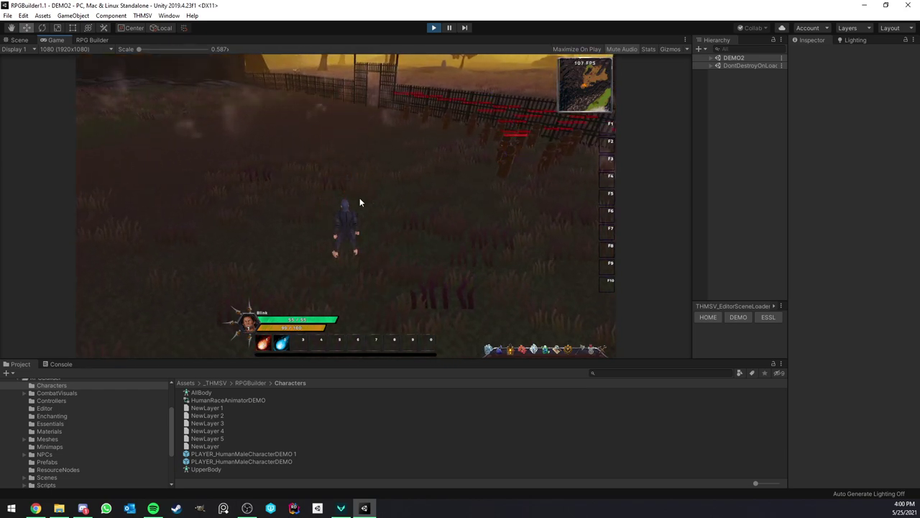
{"action": "right_click_drag", "start_coordinate": [360, 198], "coordinate": [273, 198]}
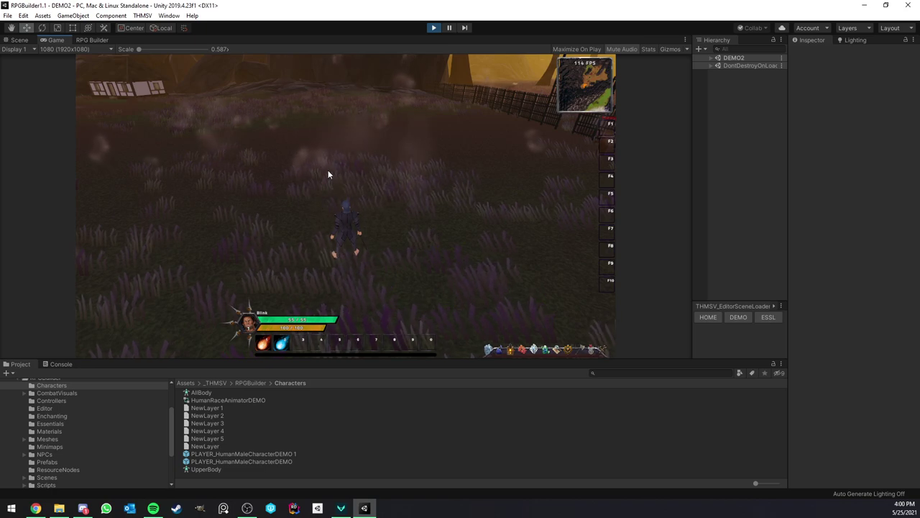
{"action": "mouse_move", "coordinate": [328, 172]}
{"action": "right_mouse_down"}
{"action": "mouse_move", "coordinate": [130, 172]}
{"action": "mouse_move", "coordinate": [335, 169]}
{"action": "right_mouse_up"}
{"action": "key", "text": "1"}
{"action": "key", "text": "1"}
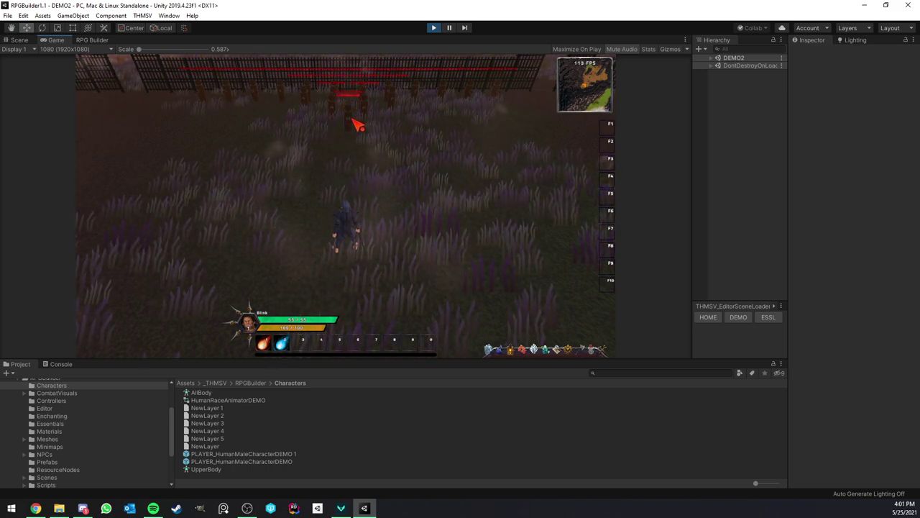
Open the Fireball ability under Combat > Abilities and expand its ABILITY TYPE section
{"action": "left_click", "coordinate": [93, 40]}
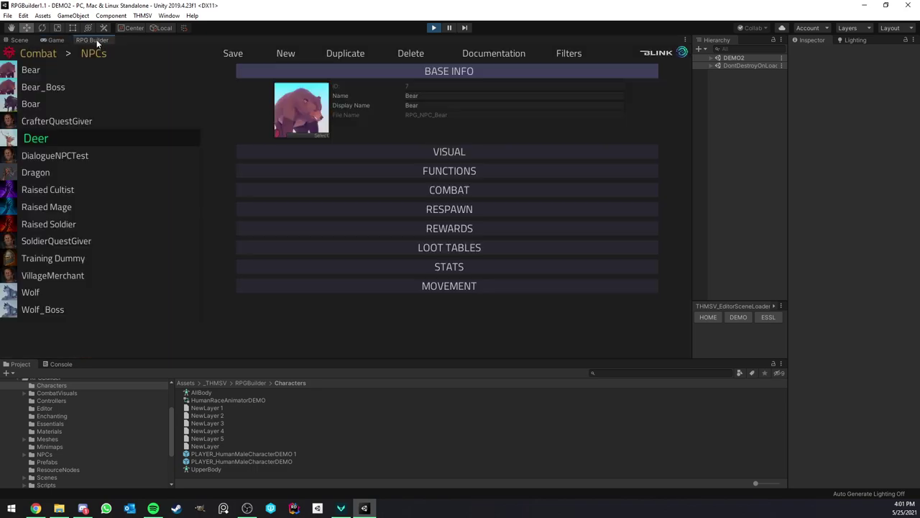
{"action": "left_click", "coordinate": [86, 54]}
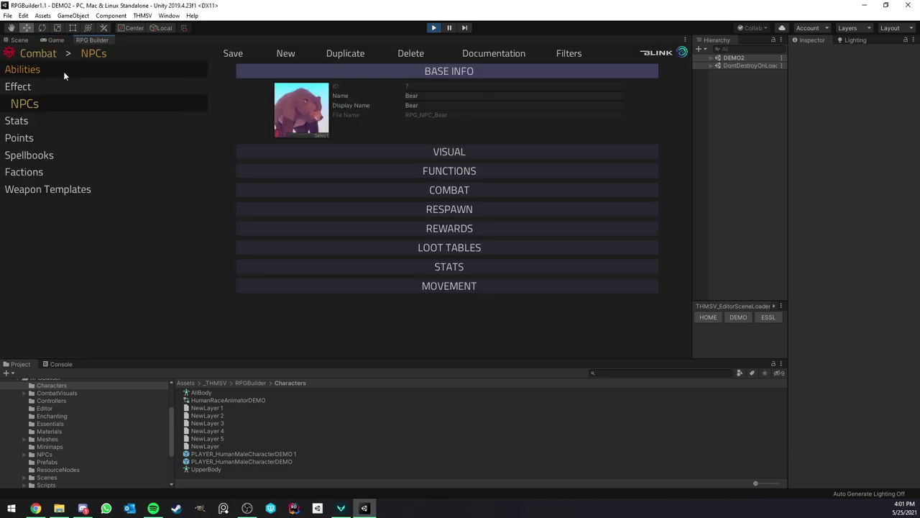
{"action": "left_click", "coordinate": [63, 71]}
{"action": "scroll", "coordinate": [104, 136], "scroll_direction": "down", "scroll_amount": 5}
{"action": "left_click", "coordinate": [81, 190]}
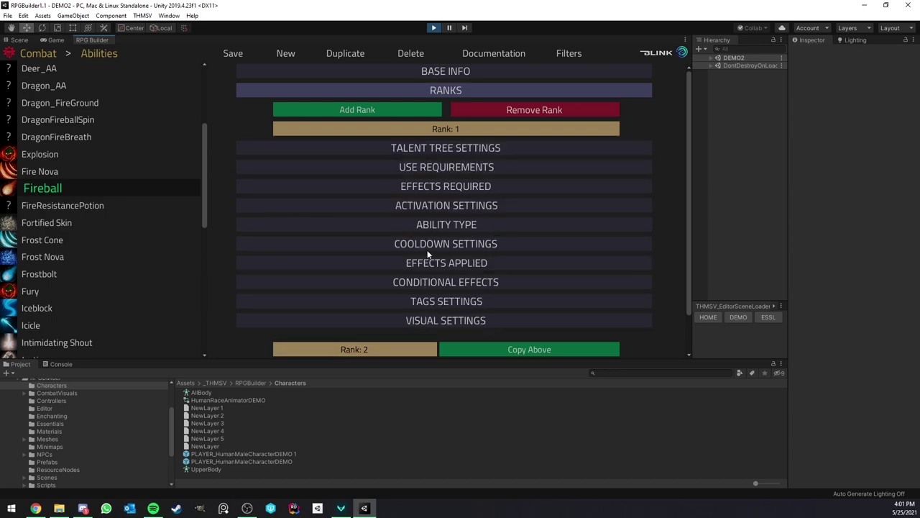
{"action": "left_click", "coordinate": [434, 225]}
Raise Fireball's Counts to 12, save, and cast it in the running game
{"action": "scroll", "coordinate": [410, 243], "scroll_direction": "down", "scroll_amount": 3}
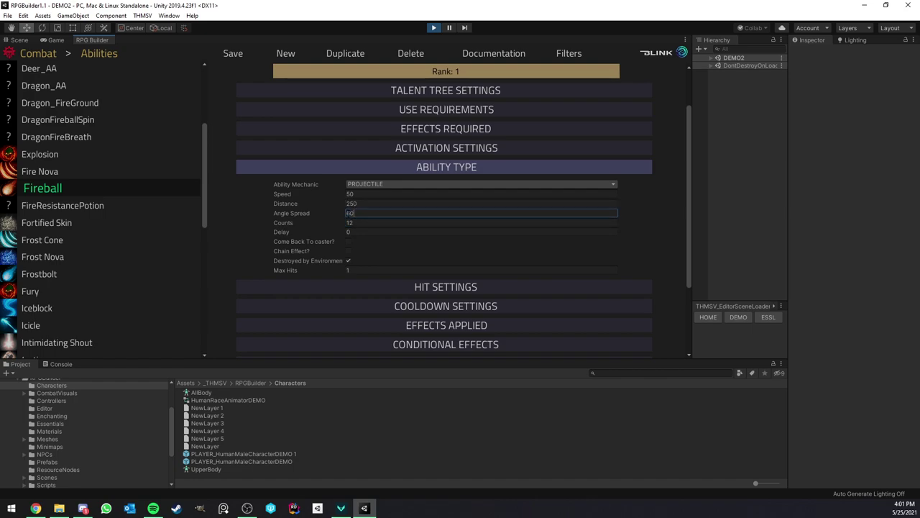
{"action": "left_click", "coordinate": [233, 53]}
{"action": "left_click", "coordinate": [56, 40]}
{"action": "key", "text": "1"}
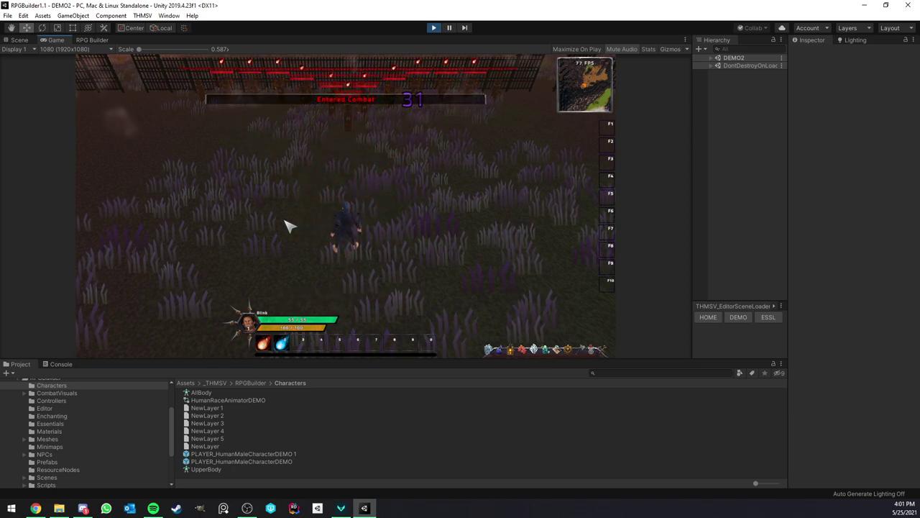
Turn toward the enemies by the fence and cast the Fireball at them twice
{"action": "right_click_drag", "start_coordinate": [288, 226], "coordinate": [330, 226]}
{"action": "key", "text": "1"}
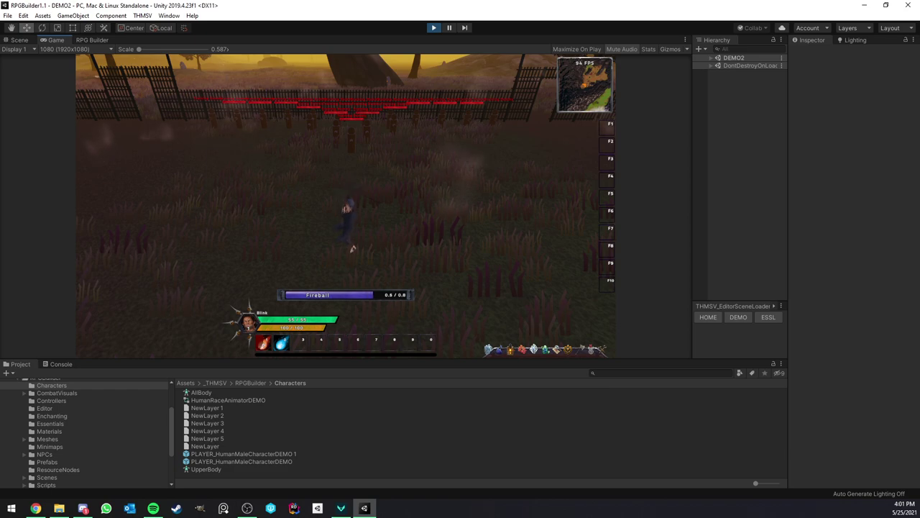
{"action": "key", "text": "1"}
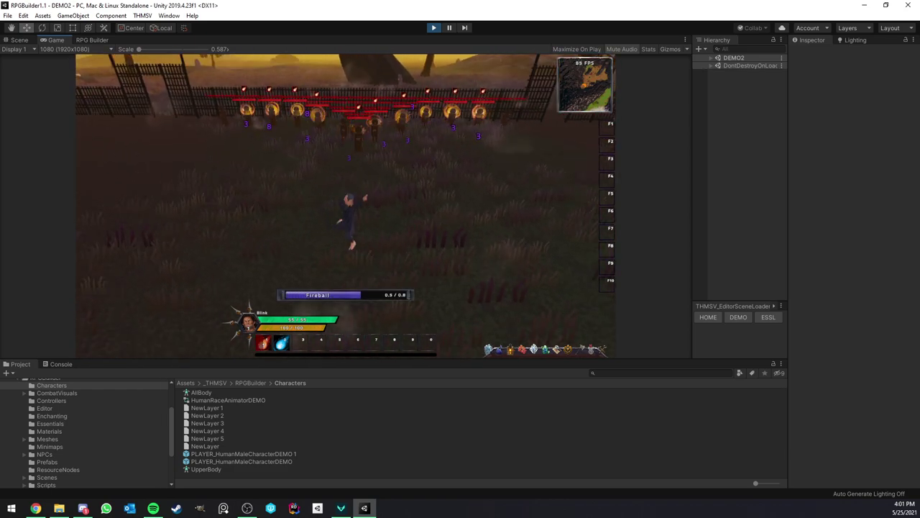
Set Fireball's Speed to 90, save, and test the faster spread in the game
{"action": "left_click", "coordinate": [92, 39]}
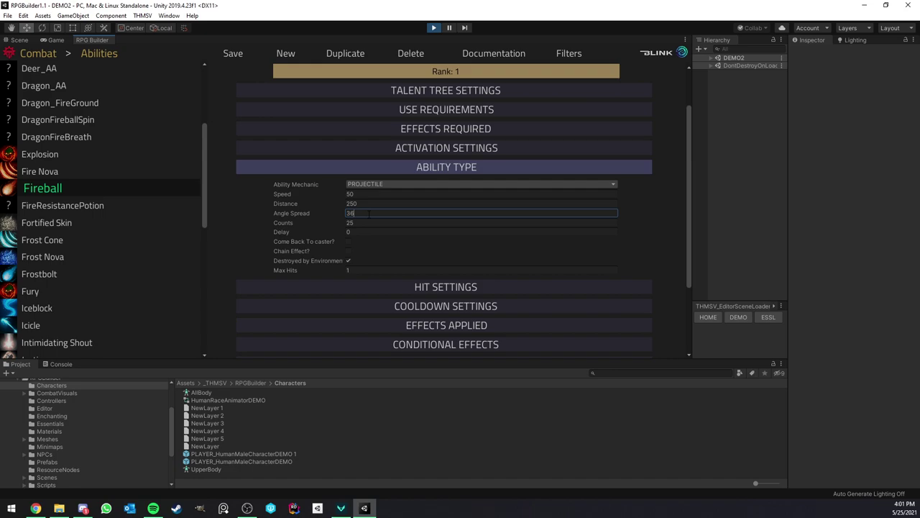
{"action": "left_click", "coordinate": [367, 195]}
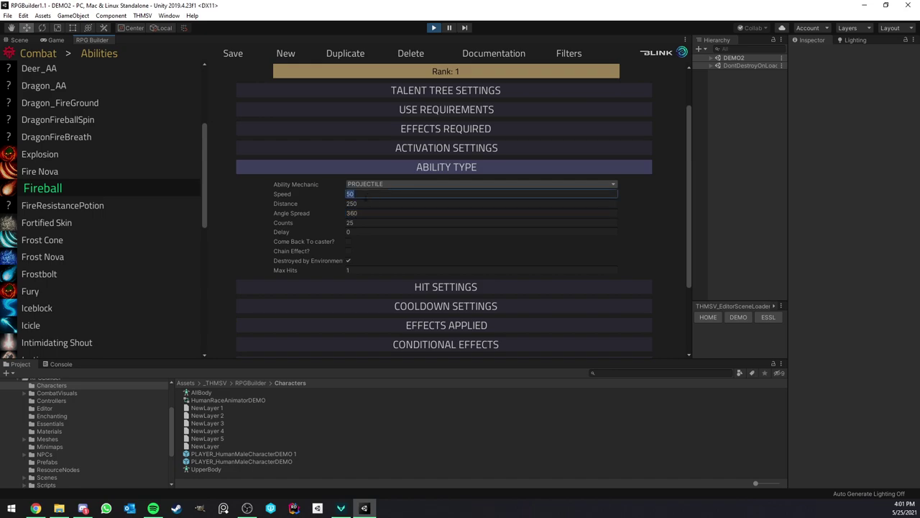
{"action": "type", "text": "9"}
{"action": "left_click", "coordinate": [232, 54]}
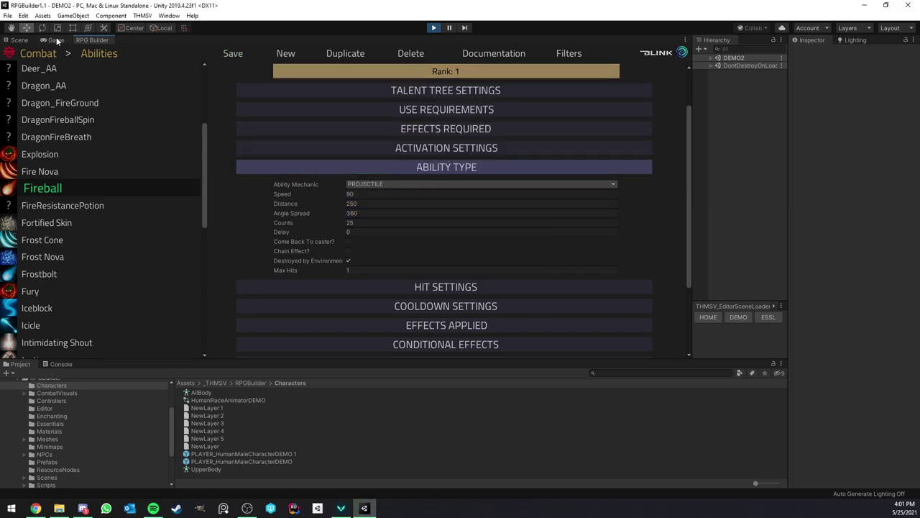
{"action": "key", "text": "1"}
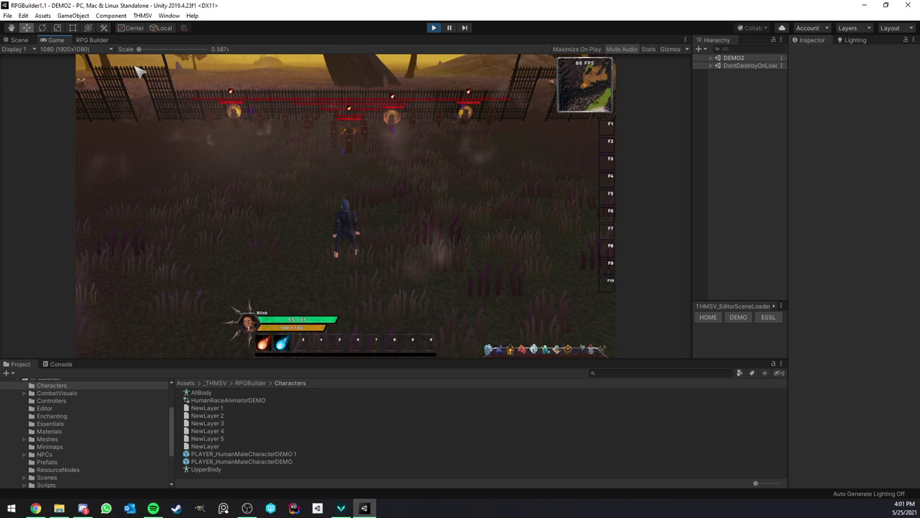
{"action": "left_click", "coordinate": [91, 41]}
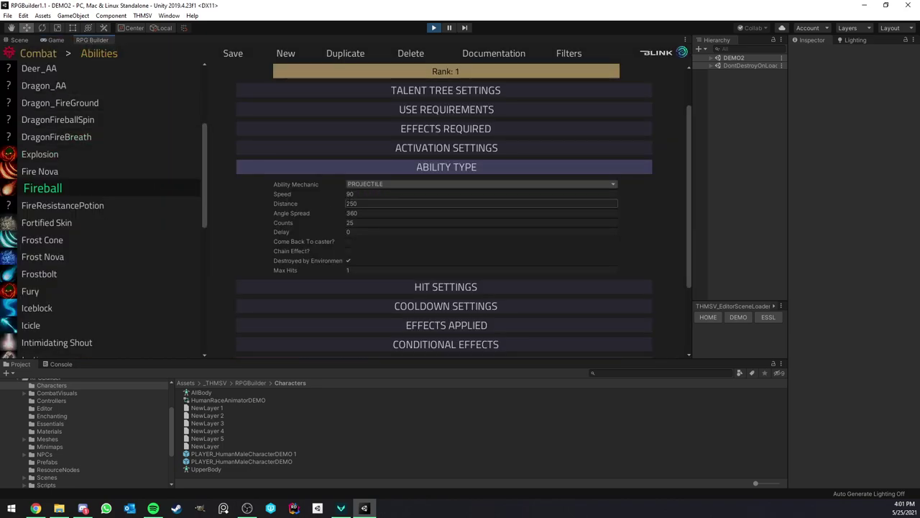
Restore Fireball to Speed 50, Angle Spread 0, Counts 1 with Cooldown 4, save, and watch it cast
{"action": "left_click", "coordinate": [368, 223]}
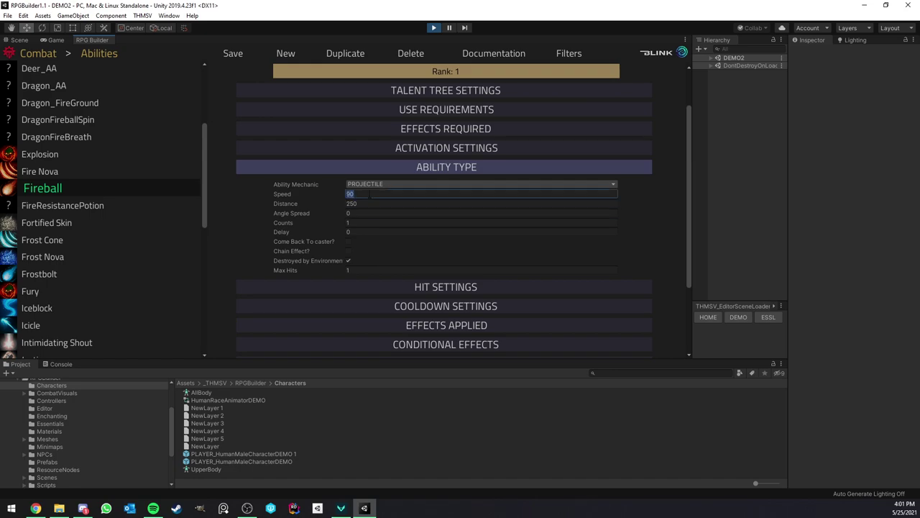
{"action": "left_click", "coordinate": [52, 40]}
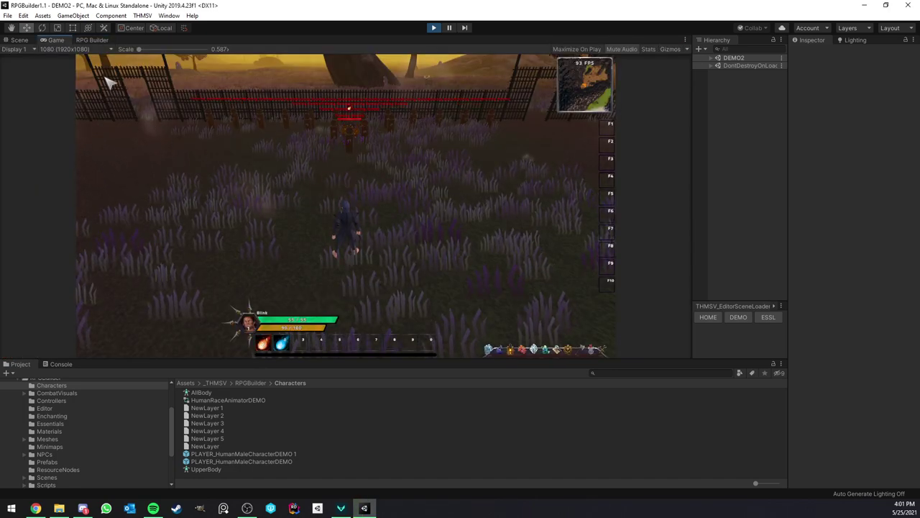
{"action": "left_click", "coordinate": [87, 40]}
{"action": "scroll", "coordinate": [334, 157], "scroll_direction": "down", "scroll_amount": 3}
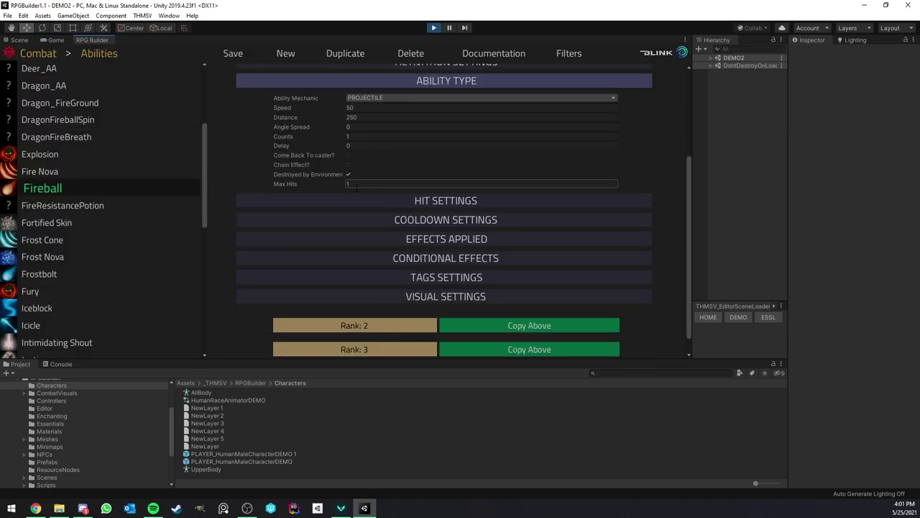
{"action": "left_click", "coordinate": [401, 220]}
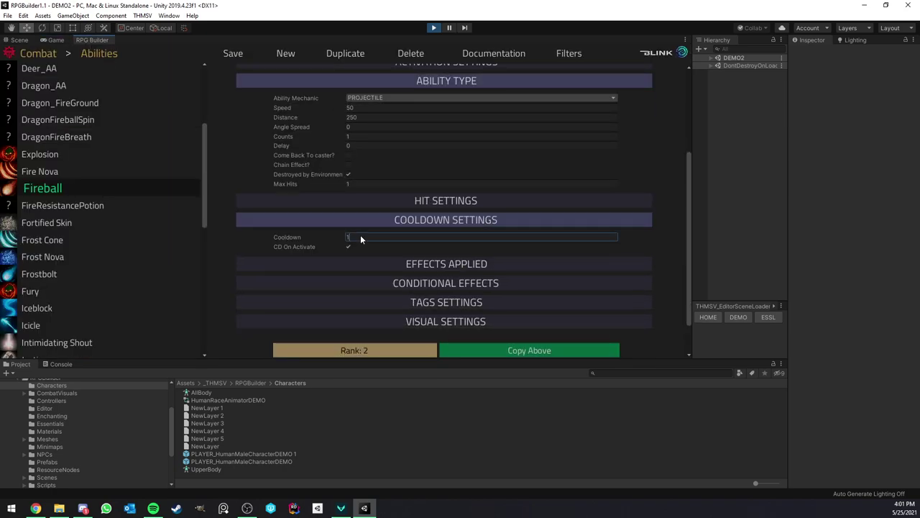
{"action": "left_click", "coordinate": [233, 55]}
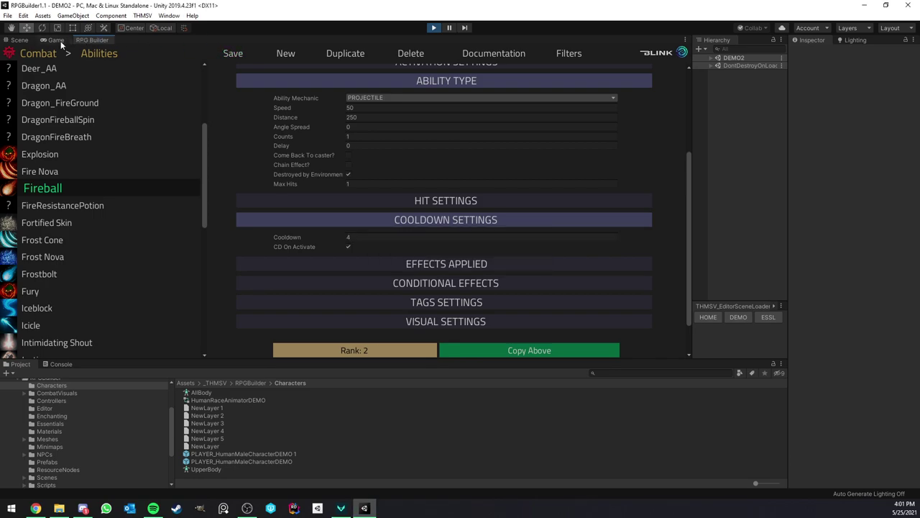
{"action": "left_click", "coordinate": [58, 40]}
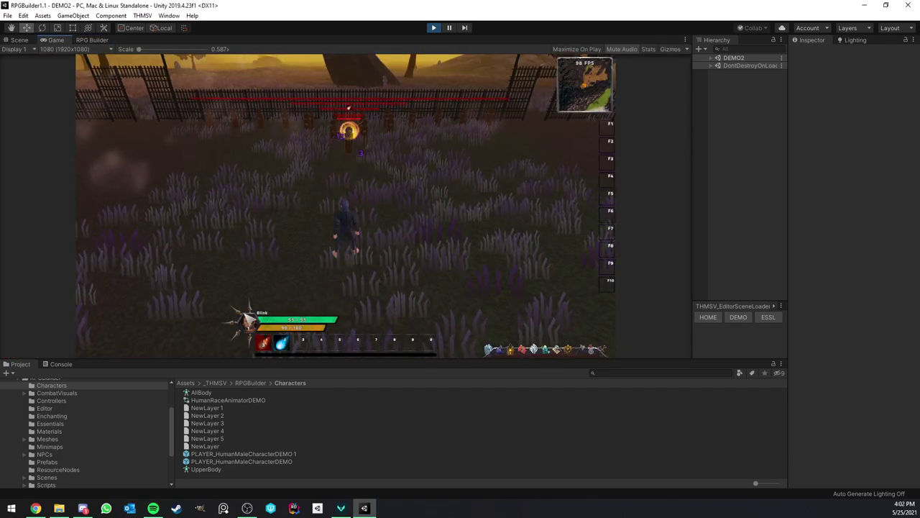
{"action": "left_click", "coordinate": [92, 40]}
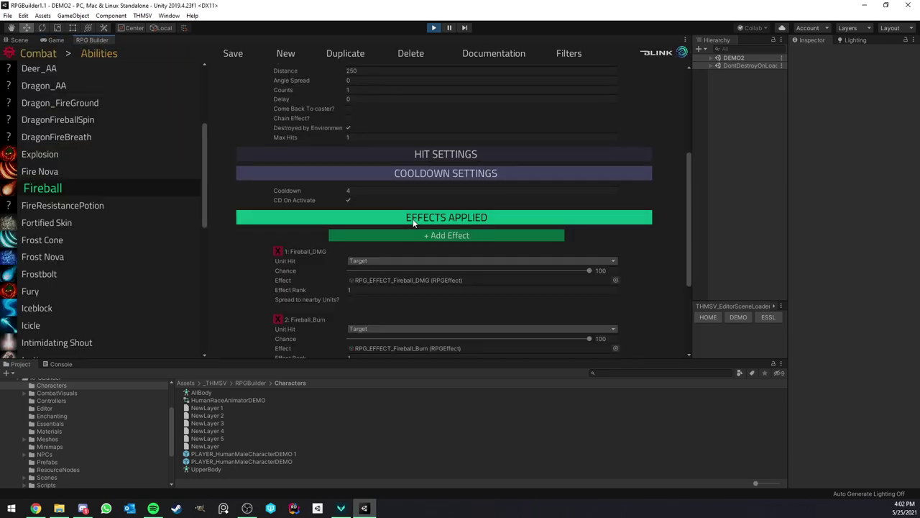
{"action": "scroll", "coordinate": [411, 216], "scroll_direction": "down", "scroll_amount": 3}
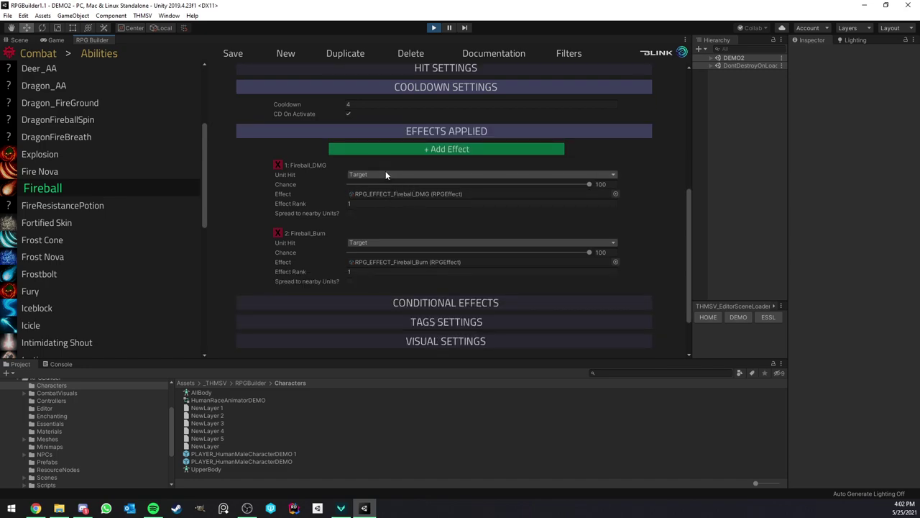
{"action": "scroll", "coordinate": [392, 177], "scroll_direction": "down", "scroll_amount": 2}
{"action": "left_click", "coordinate": [419, 239]}
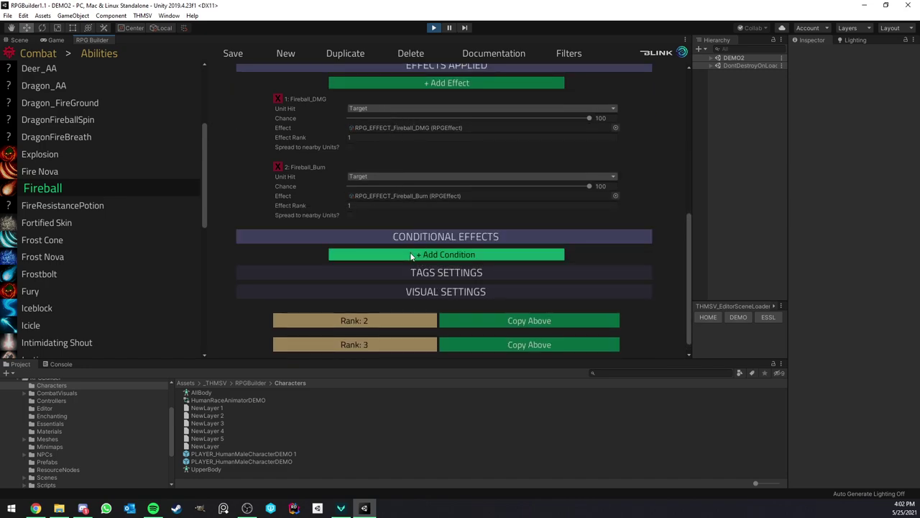
{"action": "left_click", "coordinate": [388, 254]}
{"action": "scroll", "coordinate": [358, 204], "scroll_direction": "down", "scroll_amount": 4}
{"action": "scroll", "coordinate": [278, 154], "scroll_direction": "up", "scroll_amount": 12}
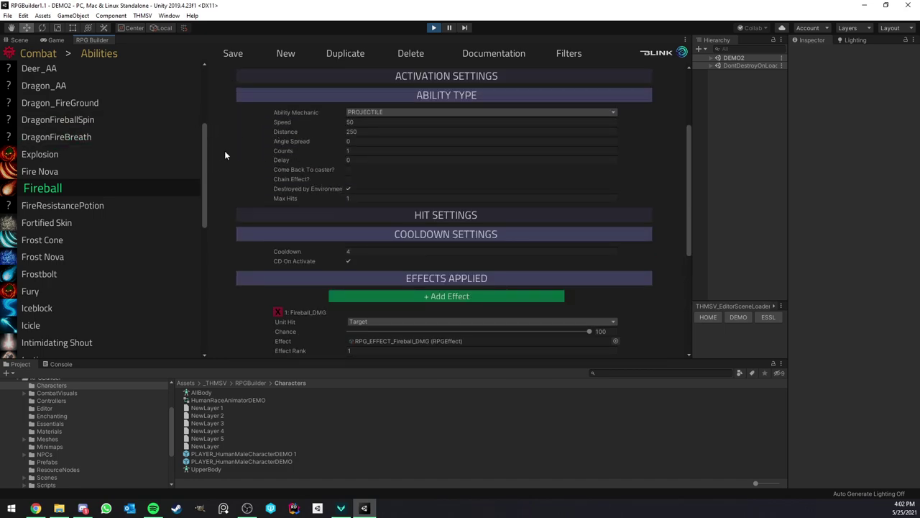
{"action": "scroll", "coordinate": [287, 176], "scroll_direction": "down", "scroll_amount": 8}
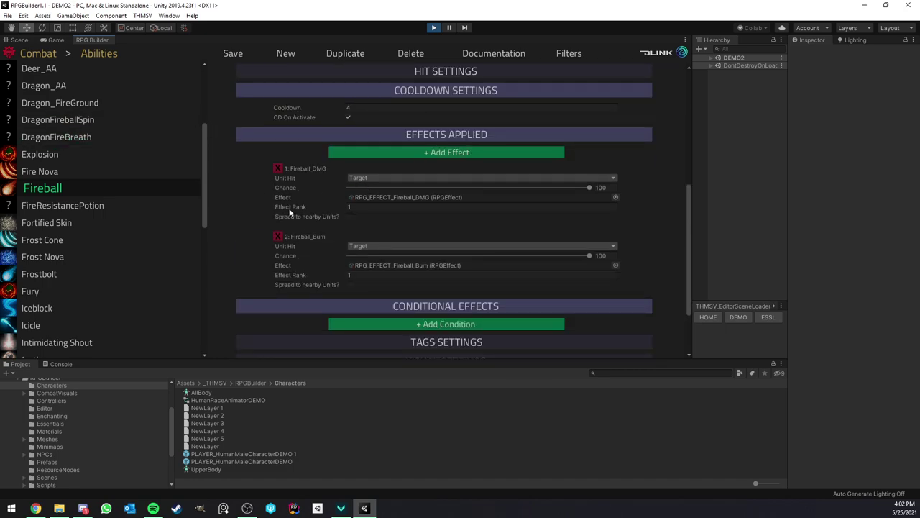
{"action": "scroll", "coordinate": [322, 192], "scroll_direction": "up", "scroll_amount": 5}
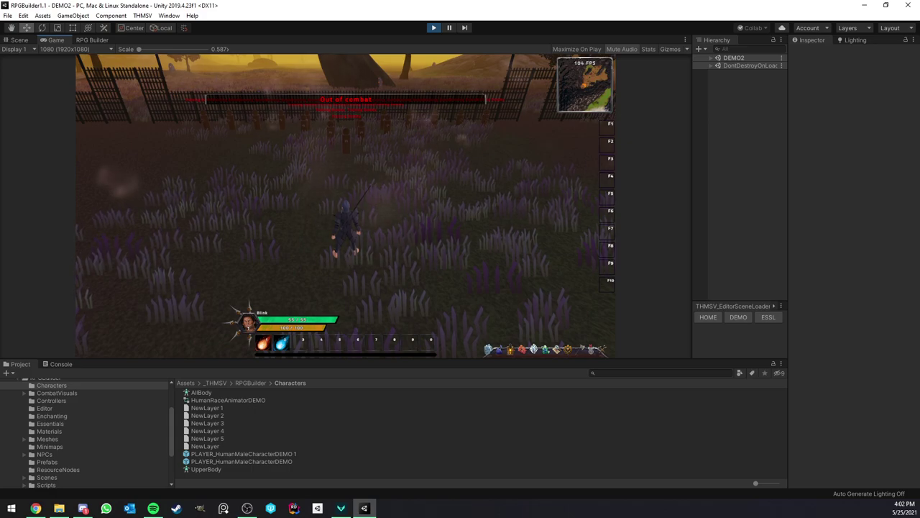
Maximize the RPG Builder editor panel and show its top-level categories
{"action": "left_click", "coordinate": [86, 39]}
{"action": "right_click", "coordinate": [89, 38]}
{"action": "left_click", "coordinate": [110, 50]}
{"action": "scroll", "coordinate": [370, 164], "scroll_direction": "up", "scroll_amount": 3}
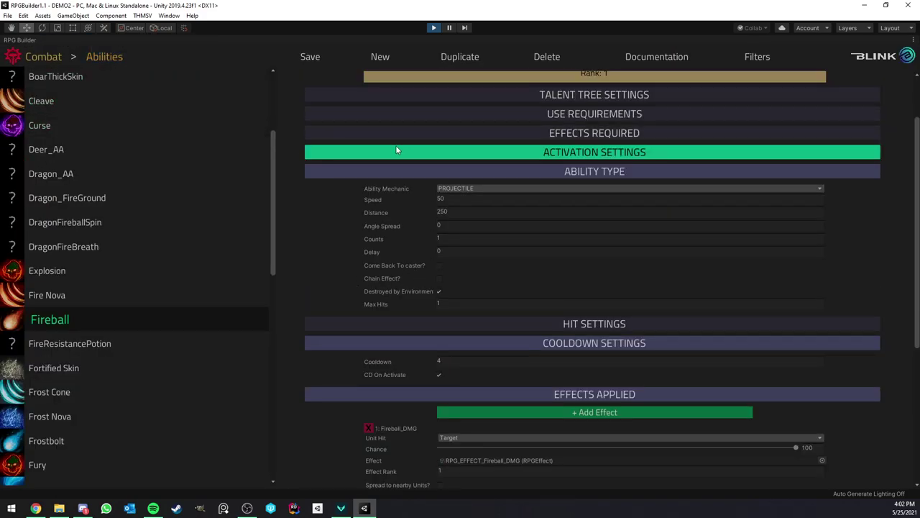
{"action": "left_click", "coordinate": [50, 56]}
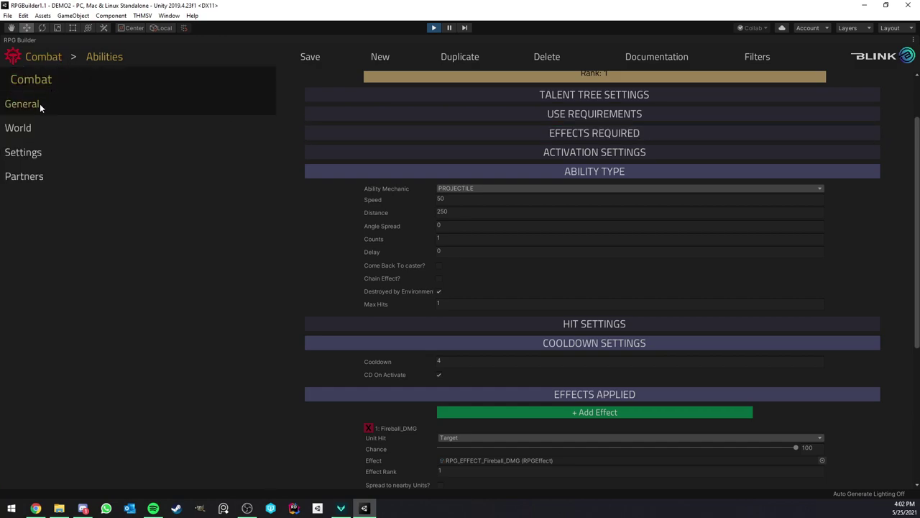
Browse the World category's sections, then open the Settings pages
{"action": "left_click", "coordinate": [33, 125]}
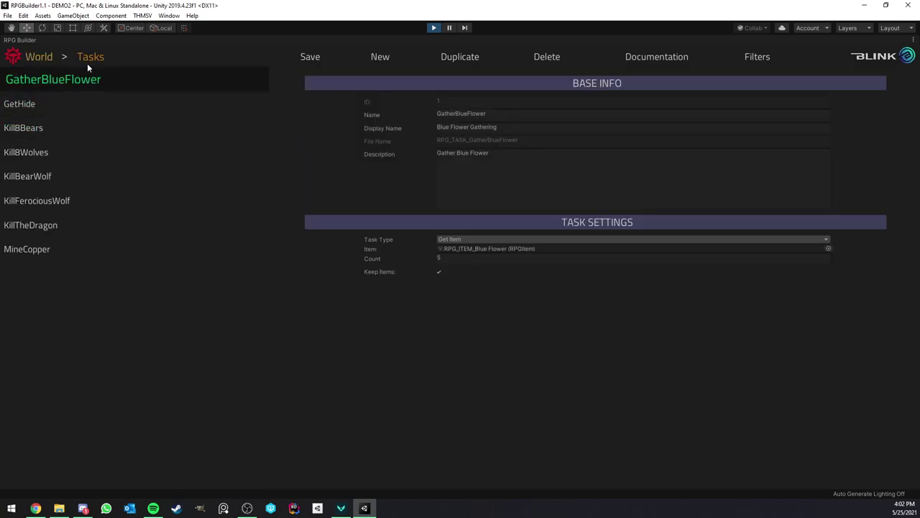
{"action": "left_click", "coordinate": [87, 57]}
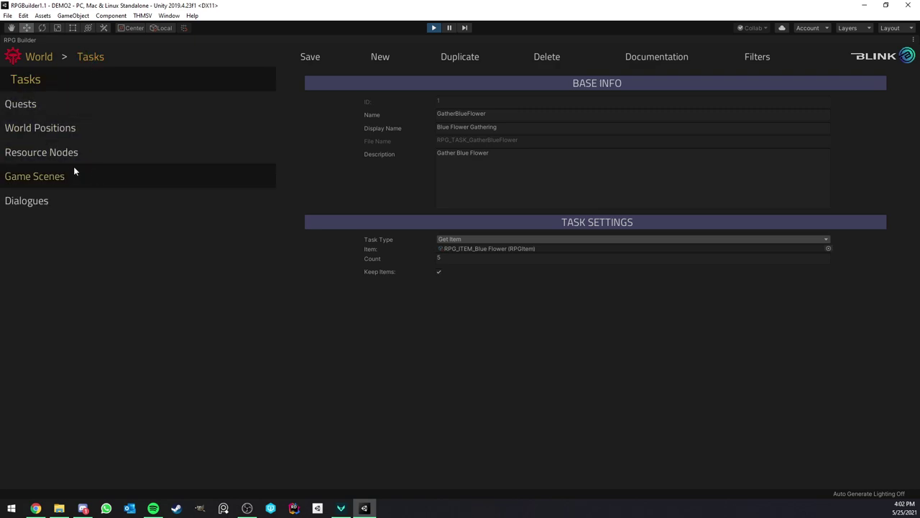
{"action": "left_click", "coordinate": [36, 63]}
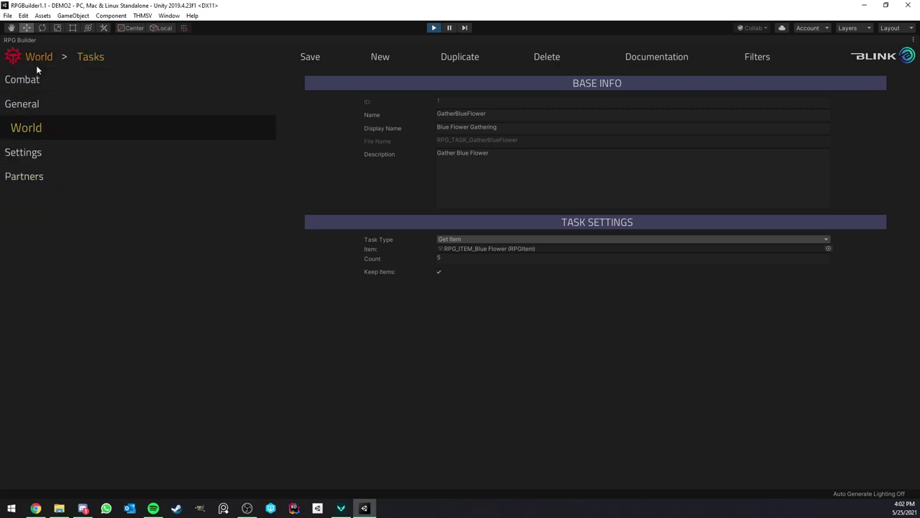
{"action": "left_click", "coordinate": [33, 151]}
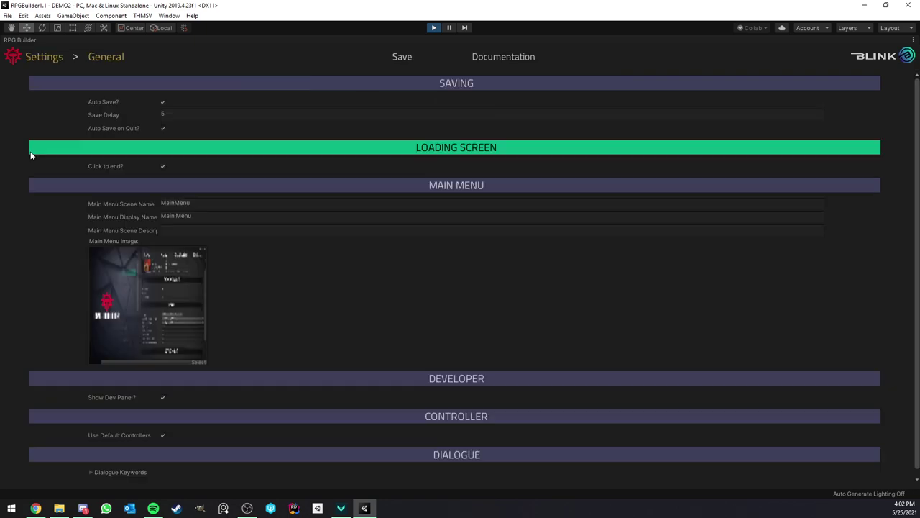
{"action": "left_click", "coordinate": [108, 62]}
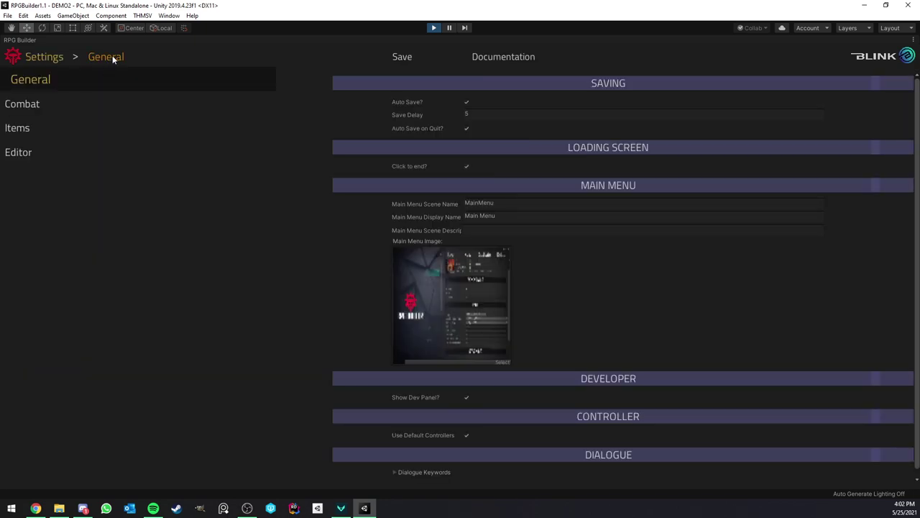
{"action": "left_click", "coordinate": [108, 58]}
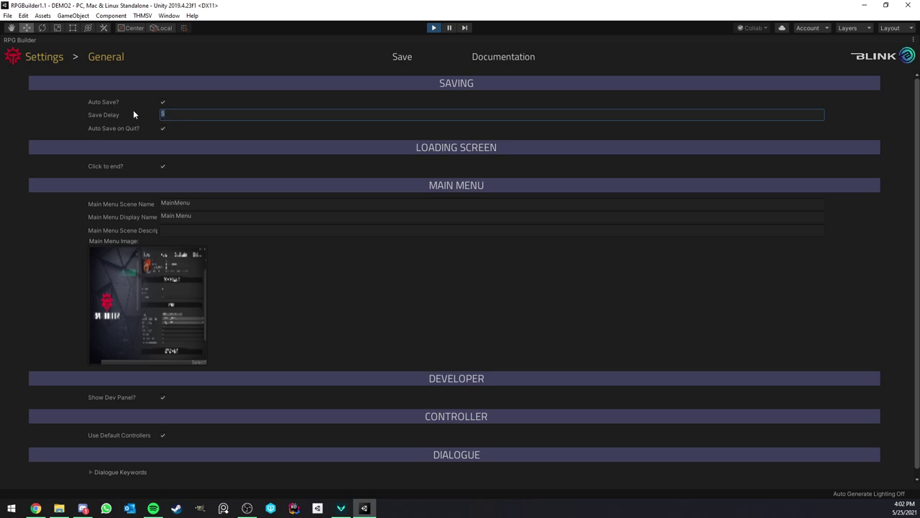
Toggle Auto Save and Auto Save on Quit off and back on in General settings
{"action": "left_click", "coordinate": [162, 103]}
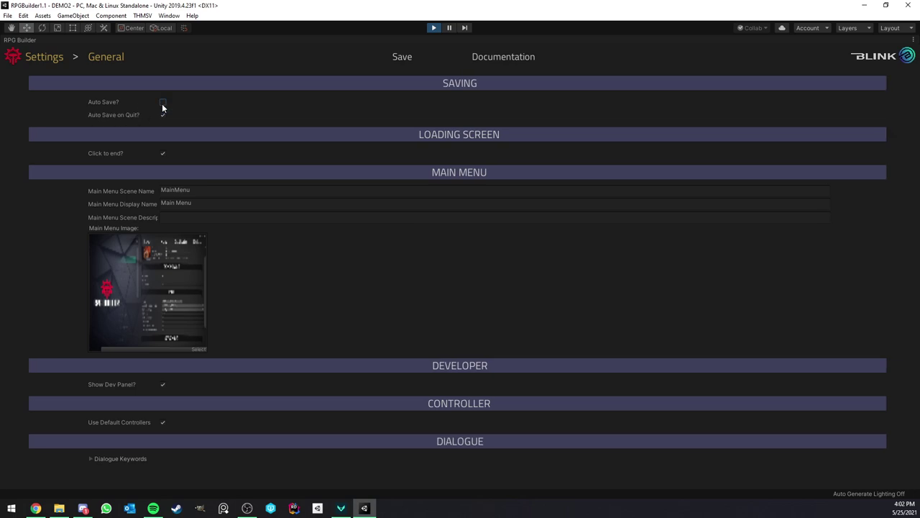
{"action": "left_click", "coordinate": [162, 103]}
{"action": "left_click", "coordinate": [163, 129]}
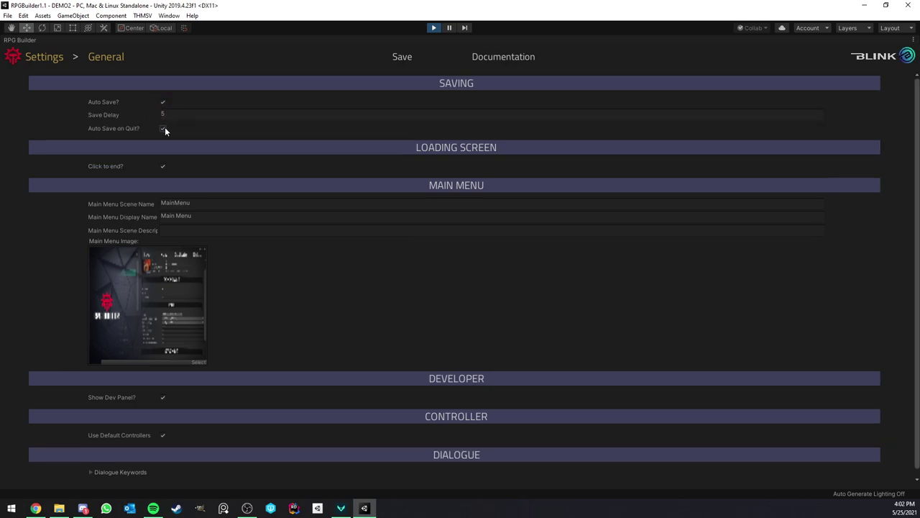
{"action": "left_click", "coordinate": [164, 129]}
Expand the Dialogue Keywords list, then open the Combat settings page
{"action": "scroll", "coordinate": [195, 172], "scroll_direction": "down", "scroll_amount": 1}
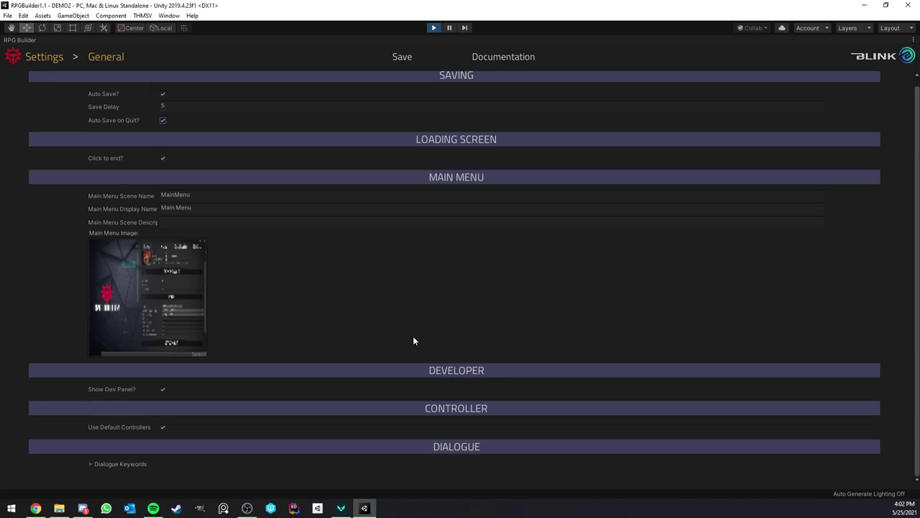
{"action": "left_click", "coordinate": [152, 463]}
{"action": "scroll", "coordinate": [148, 453], "scroll_direction": "down", "scroll_amount": 2}
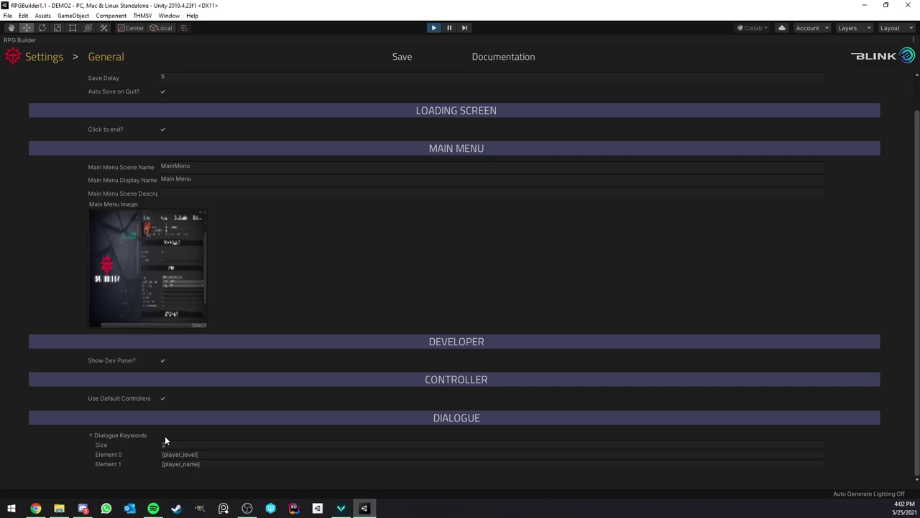
{"action": "left_click", "coordinate": [100, 56]}
{"action": "left_click", "coordinate": [55, 104]}
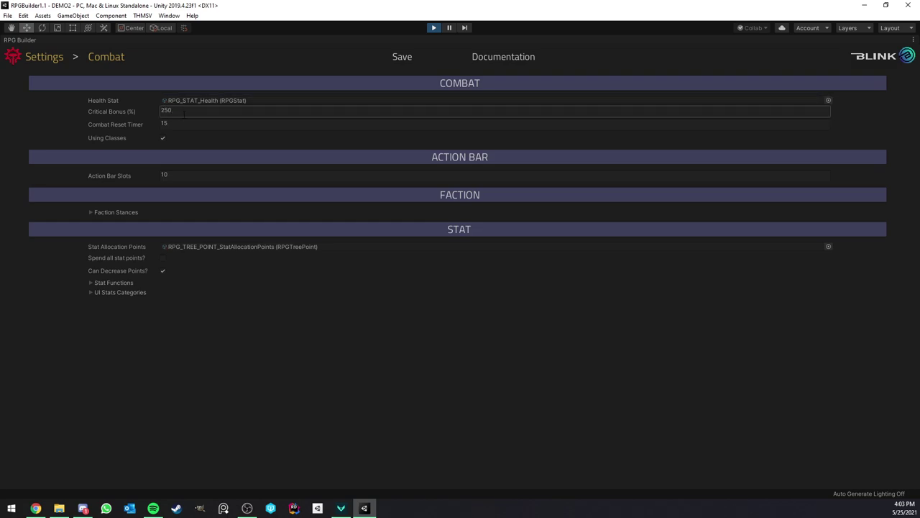
Expand and collapse Combat's Faction Stances list, then open the Items settings page
{"action": "left_click", "coordinate": [121, 212]}
{"action": "left_click", "coordinate": [121, 212]}
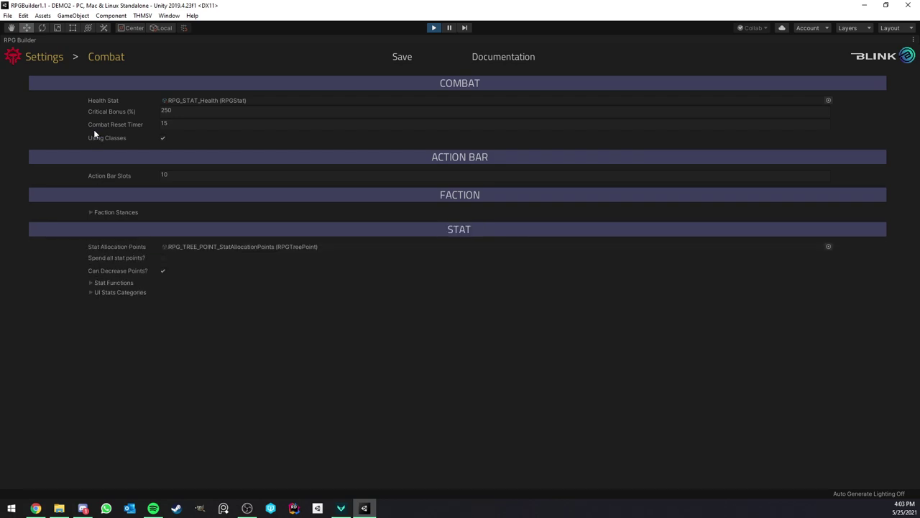
{"action": "left_click", "coordinate": [107, 61]}
{"action": "left_click", "coordinate": [73, 129]}
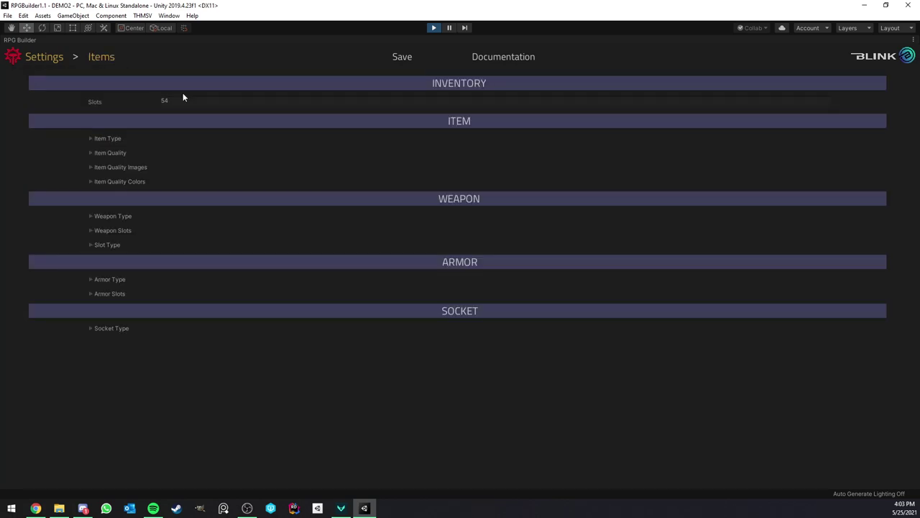
Inspect the Item Type, Item Quality, Quality Images and Quality Colors lists
{"action": "left_click", "coordinate": [107, 138]}
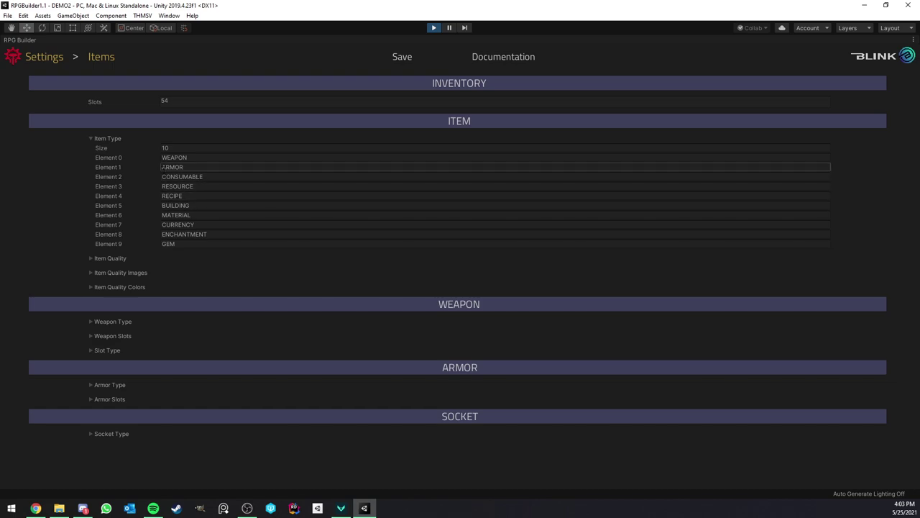
{"action": "left_click", "coordinate": [114, 259]}
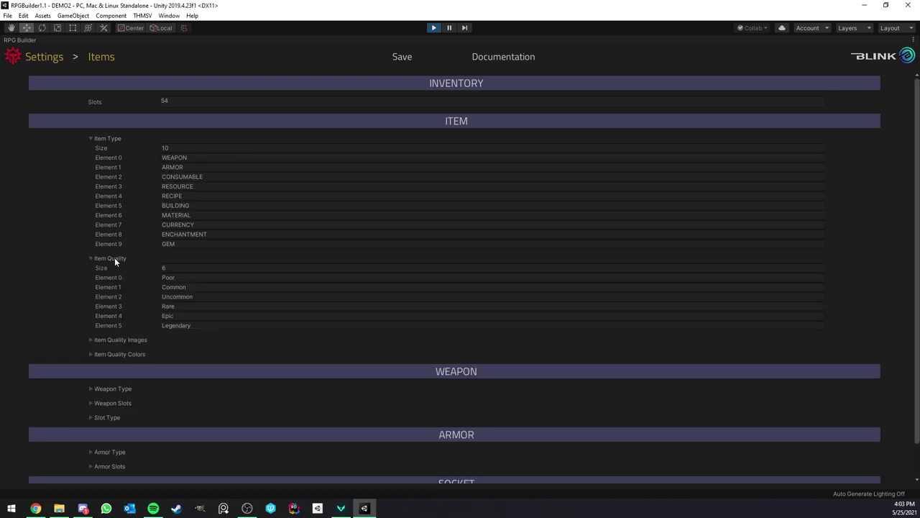
{"action": "left_click", "coordinate": [115, 259]}
{"action": "left_click", "coordinate": [114, 258]}
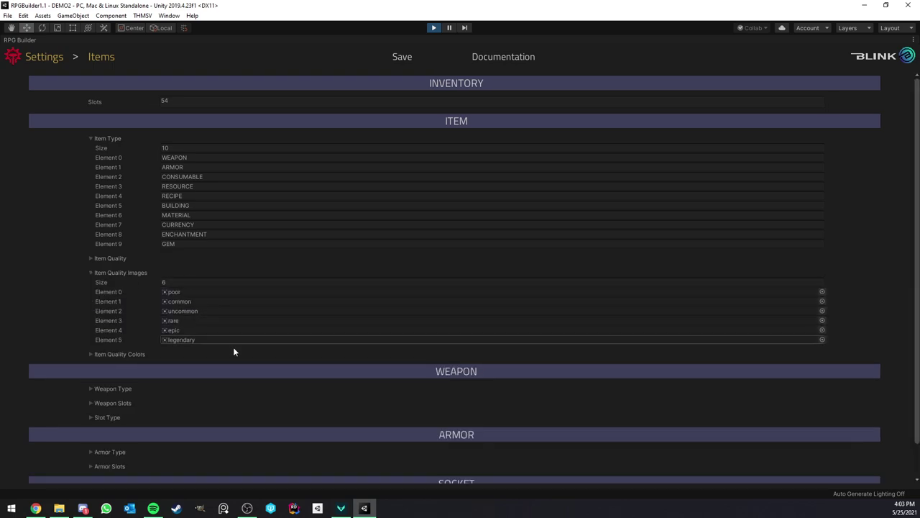
{"action": "left_click", "coordinate": [121, 263]}
{"action": "left_click", "coordinate": [131, 288]}
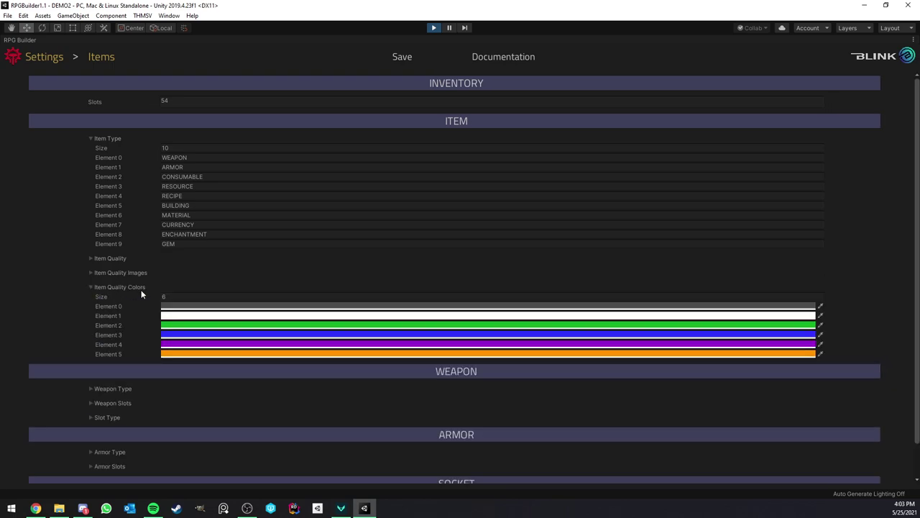
{"action": "left_click", "coordinate": [141, 288]}
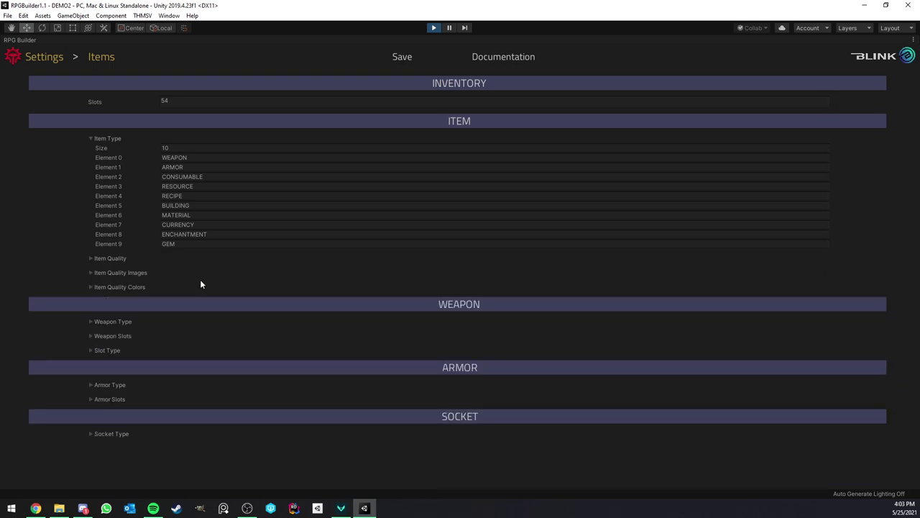
Inspect the Weapon Type and Weapon Slots lists, then open the Editor settings page
{"action": "left_click", "coordinate": [118, 321]}
{"action": "left_click", "coordinate": [118, 321]}
{"action": "left_click", "coordinate": [117, 336]}
{"action": "left_click", "coordinate": [117, 336]}
{"action": "left_click", "coordinate": [103, 58]}
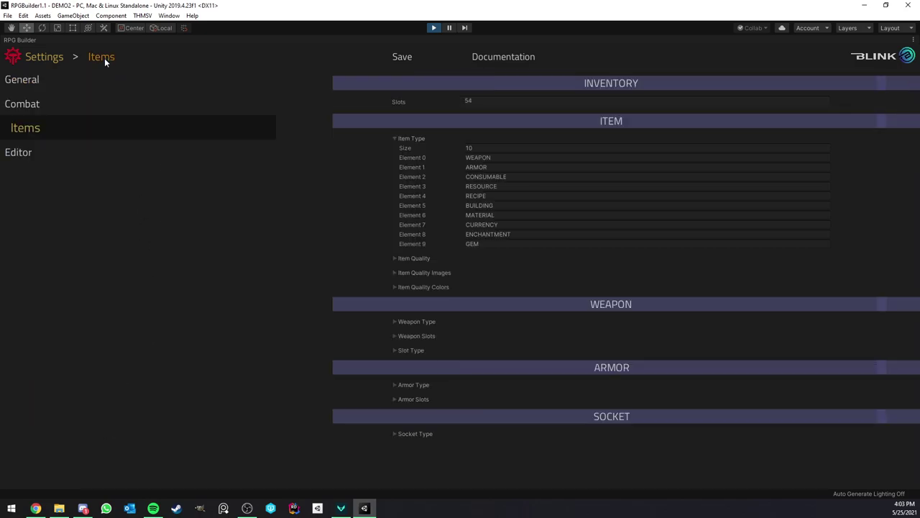
{"action": "left_click", "coordinate": [46, 147]}
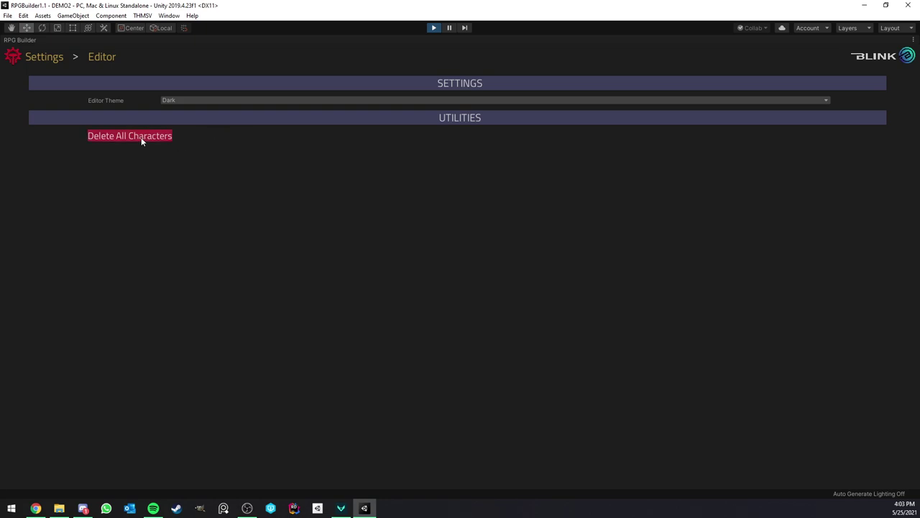
{"action": "left_click", "coordinate": [180, 101]}
{"action": "left_click", "coordinate": [209, 159]}
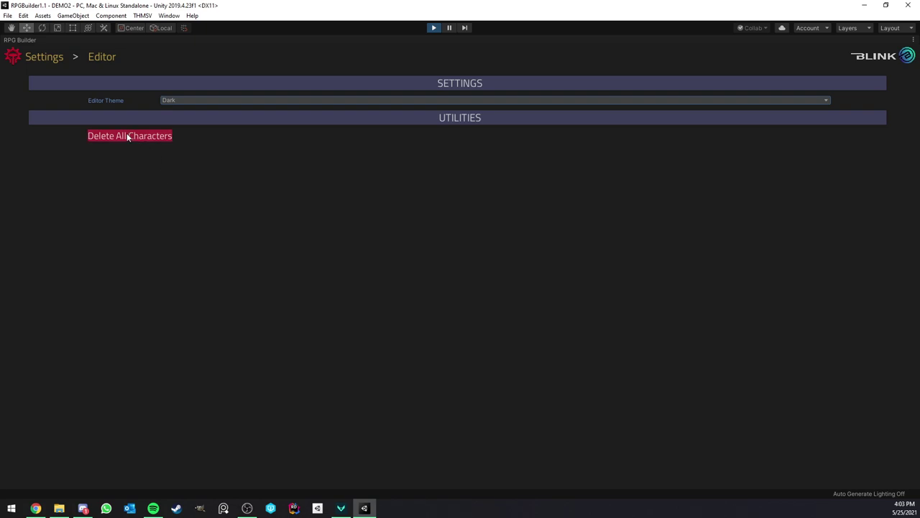
{"action": "left_click", "coordinate": [41, 55]}
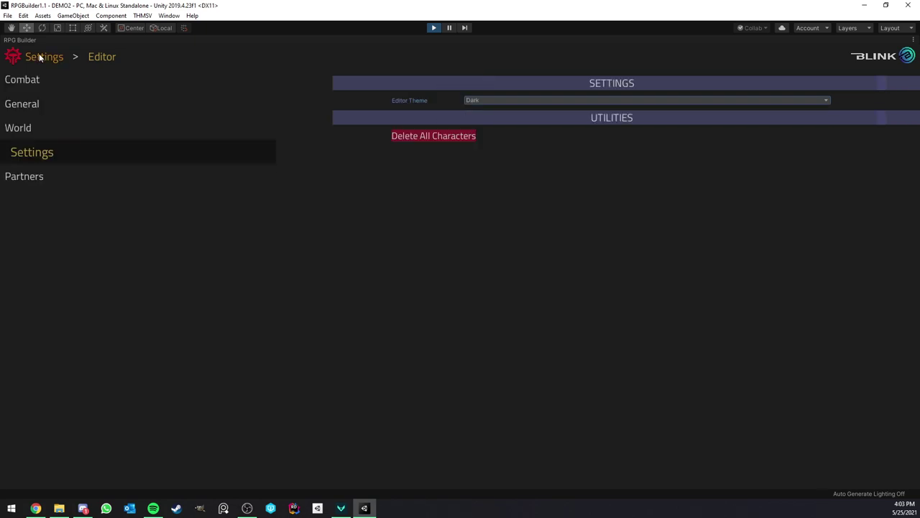
Go to the Partners pages and open the Malbers Animation partner page
{"action": "left_click", "coordinate": [34, 175]}
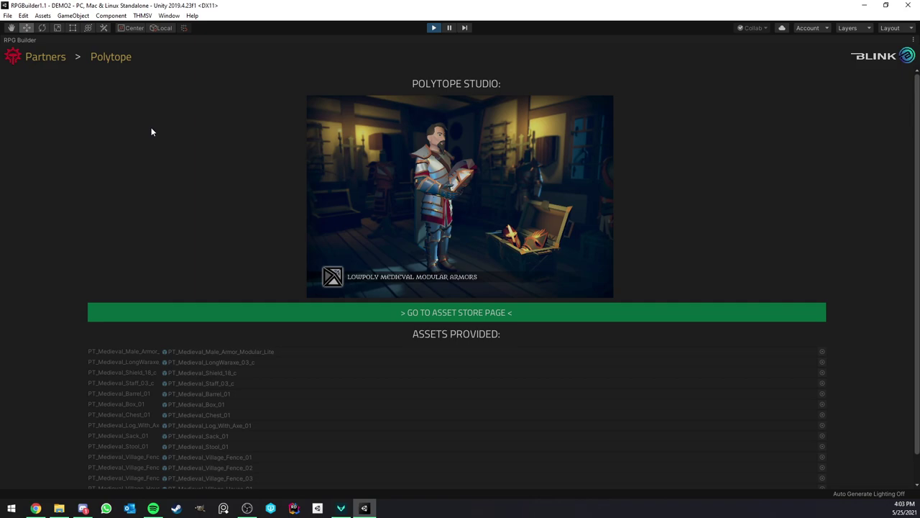
{"action": "left_click", "coordinate": [108, 59]}
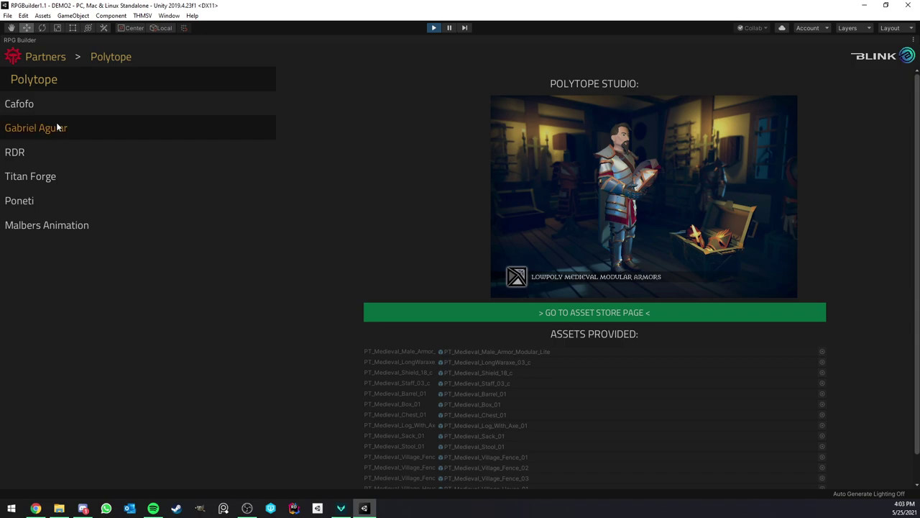
{"action": "left_click", "coordinate": [46, 226]}
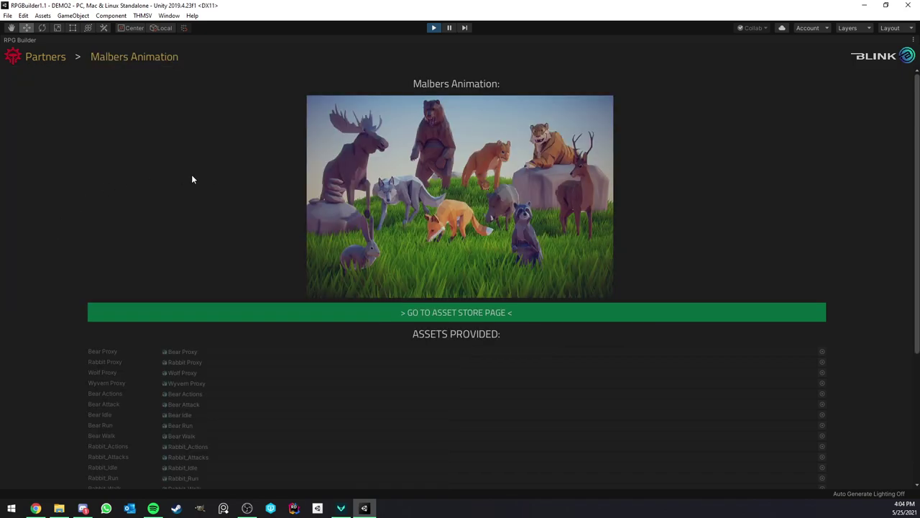
{"action": "scroll", "coordinate": [214, 179], "scroll_direction": "down", "scroll_amount": 4}
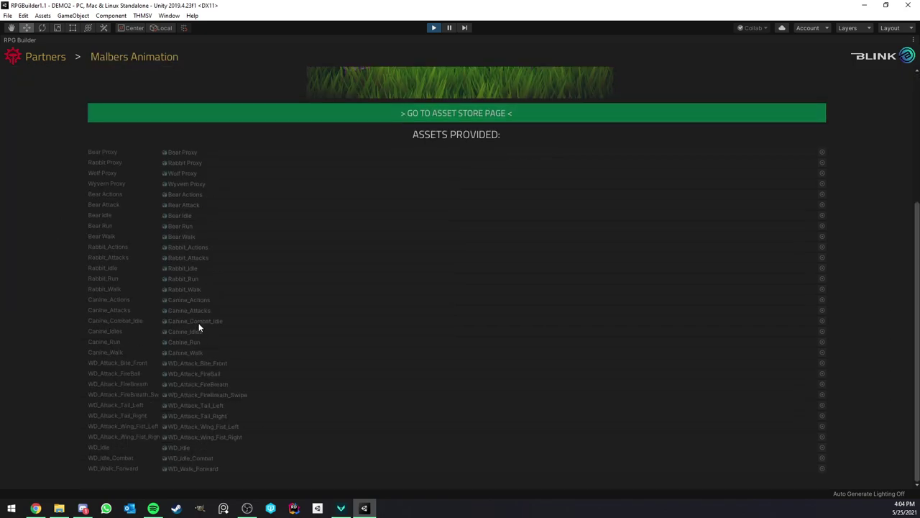
{"action": "scroll", "coordinate": [200, 328], "scroll_direction": "up", "scroll_amount": 4}
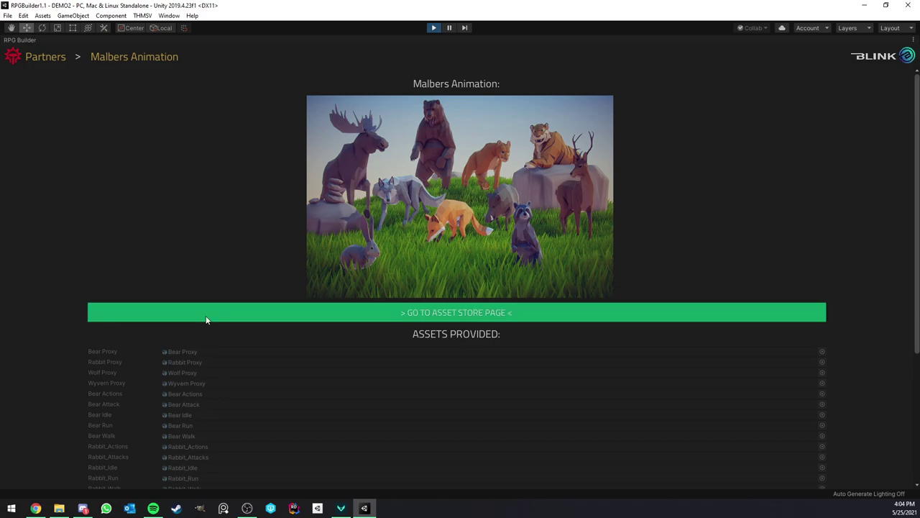
View Malbers Animation's Asset Store page, then come back to Unity
{"action": "left_click", "coordinate": [207, 316]}
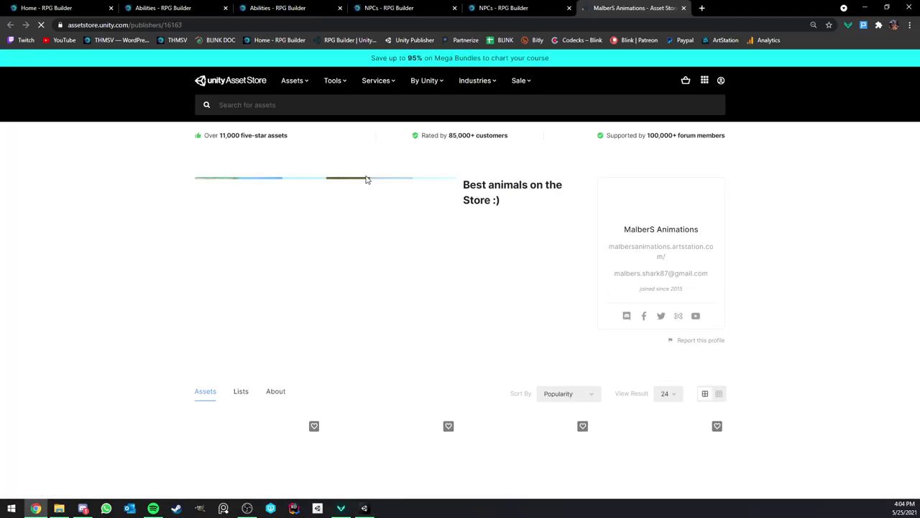
{"action": "scroll", "coordinate": [128, 183], "scroll_direction": "down", "scroll_amount": 2}
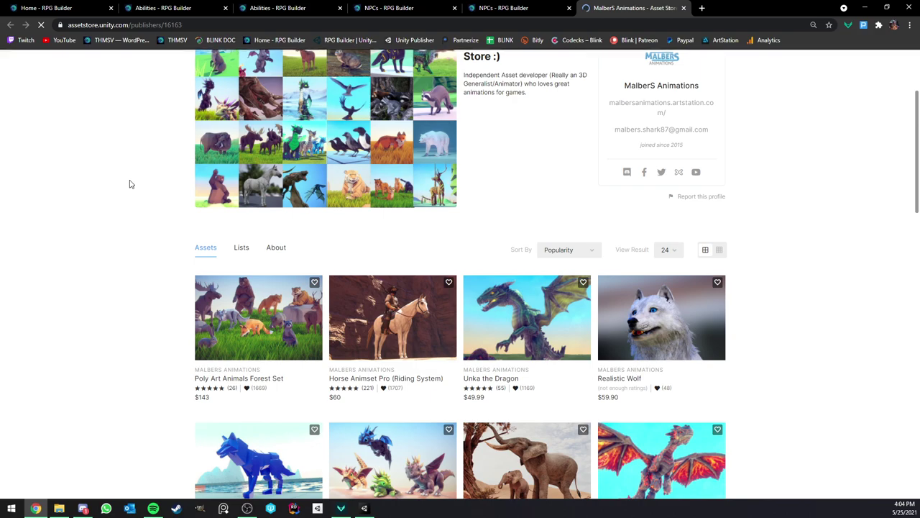
{"action": "scroll", "coordinate": [129, 184], "scroll_direction": "down", "scroll_amount": 3}
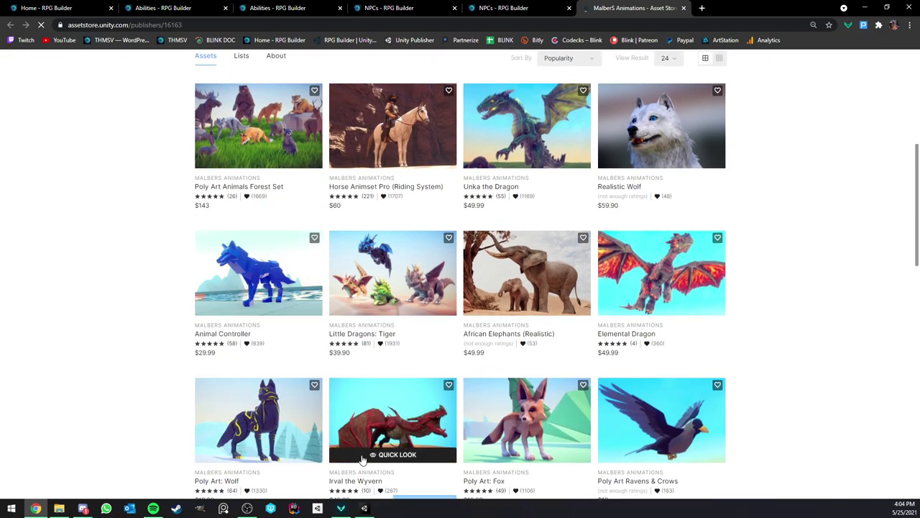
{"action": "left_click", "coordinate": [364, 507]}
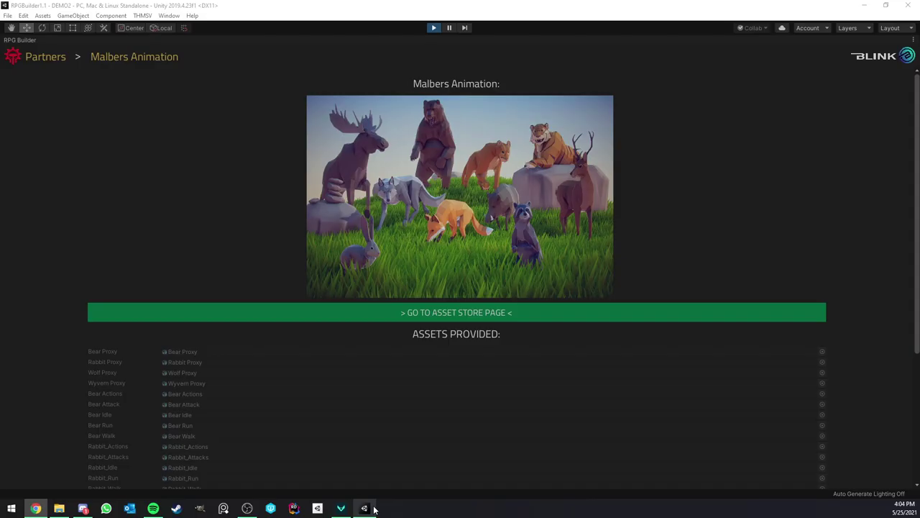
Switch the Partners page to Polytope and browse its content
{"action": "left_click", "coordinate": [116, 59]}
{"action": "left_click", "coordinate": [80, 85]}
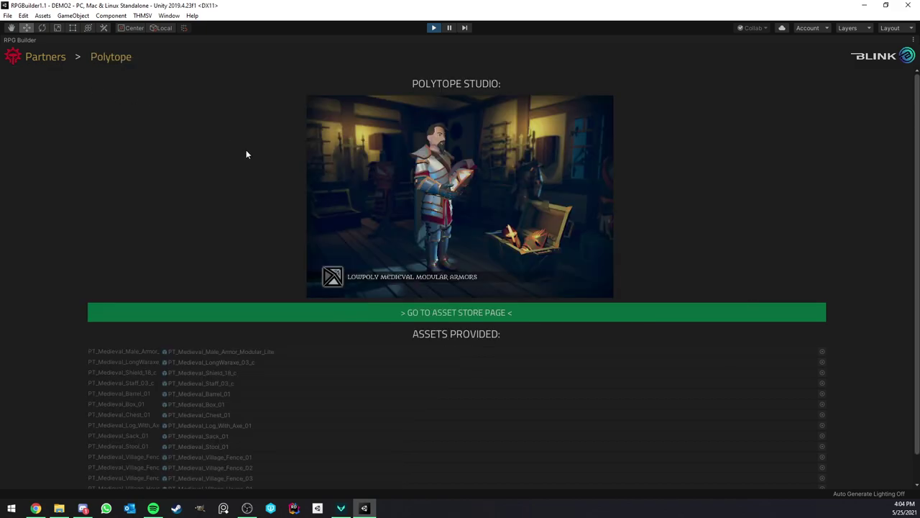
{"action": "scroll", "coordinate": [333, 201], "scroll_direction": "down", "scroll_amount": 1}
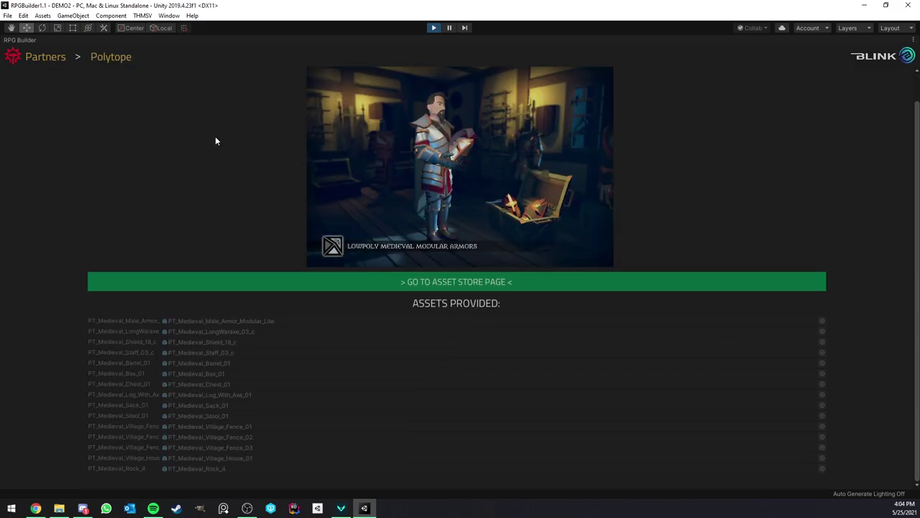
{"action": "left_click", "coordinate": [110, 57]}
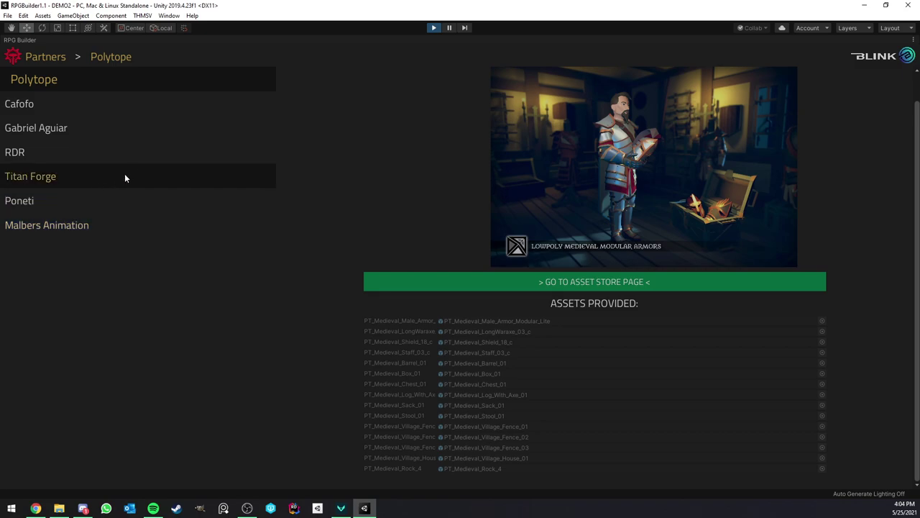
{"action": "left_click", "coordinate": [92, 75]}
Go to Combat > Abilities, open the Blink about page from its logo, then return to Unity
{"action": "left_click", "coordinate": [58, 64]}
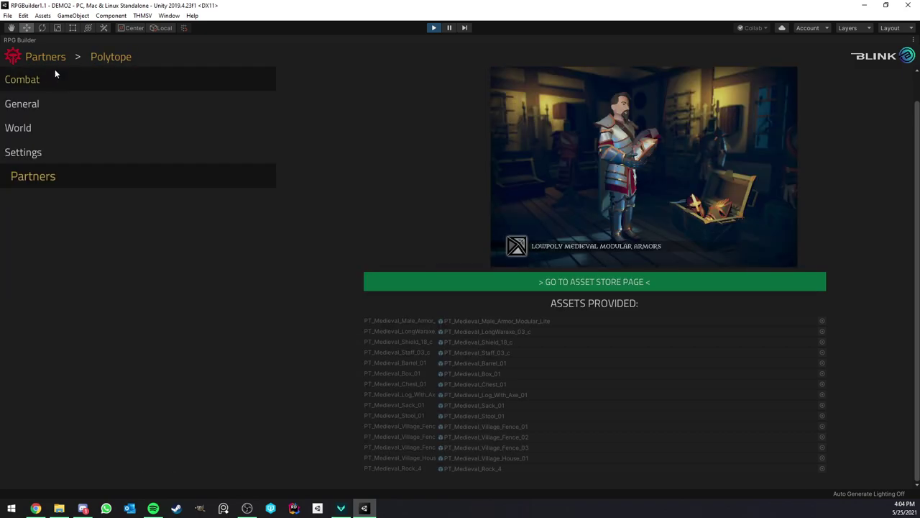
{"action": "left_click", "coordinate": [54, 77]}
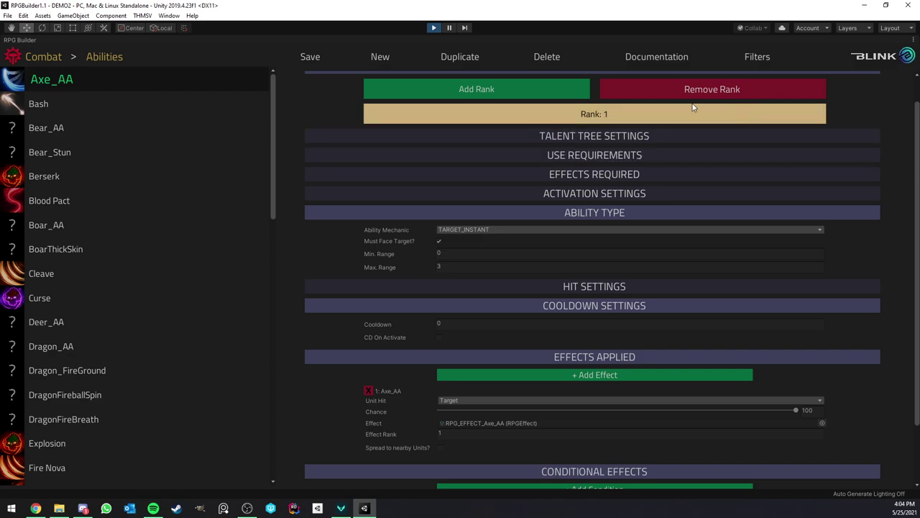
{"action": "scroll", "coordinate": [670, 109], "scroll_direction": "up", "scroll_amount": 2}
{"action": "left_click", "coordinate": [887, 62]}
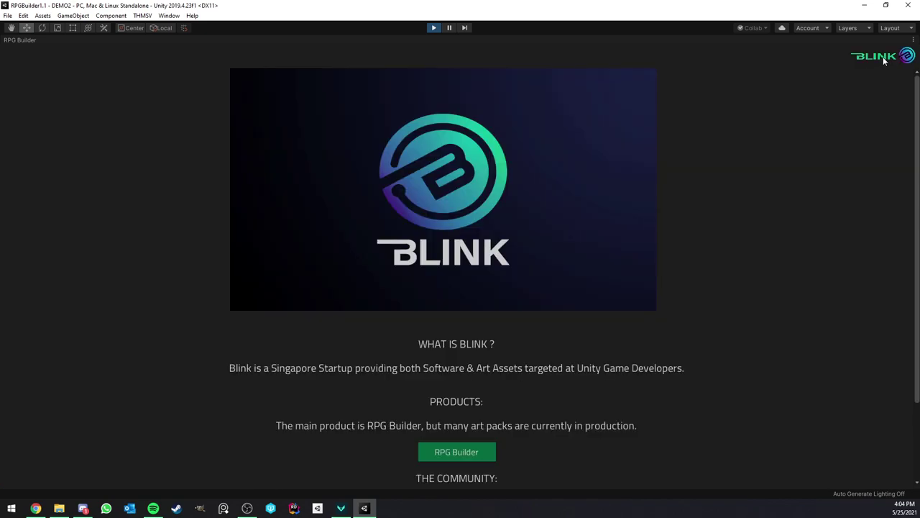
{"action": "scroll", "coordinate": [612, 137], "scroll_direction": "down", "scroll_amount": 3}
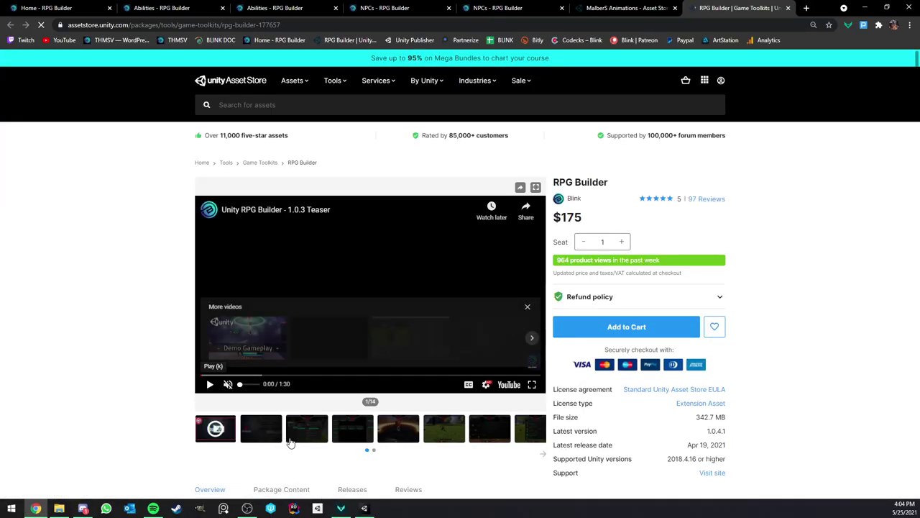
{"action": "left_click", "coordinate": [364, 507]}
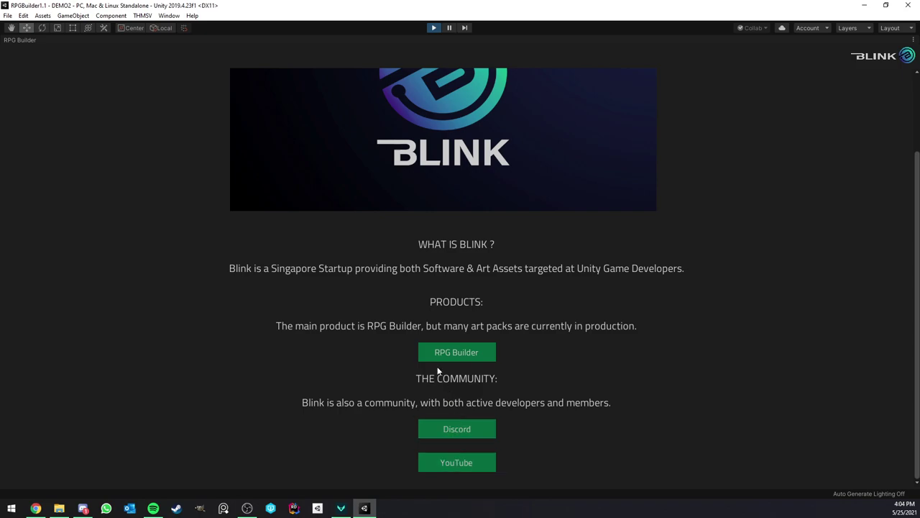
Return to Abilities and collapse ABILITY TYPE, COOLDOWN SETTINGS, EFFECTS APPLIED and CONDITIONAL EFFECTS
{"action": "scroll", "coordinate": [443, 330], "scroll_direction": "up", "scroll_amount": 3}
{"action": "left_click", "coordinate": [883, 59]}
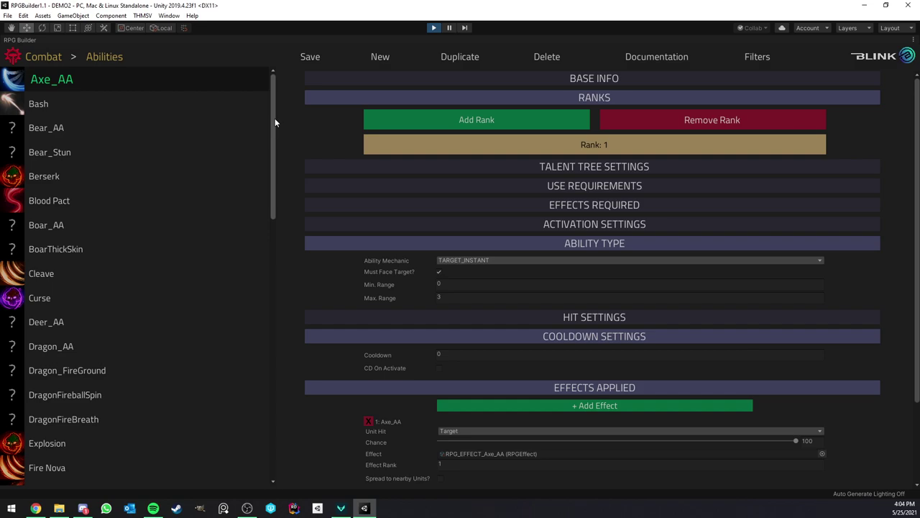
{"action": "left_click", "coordinate": [345, 243]}
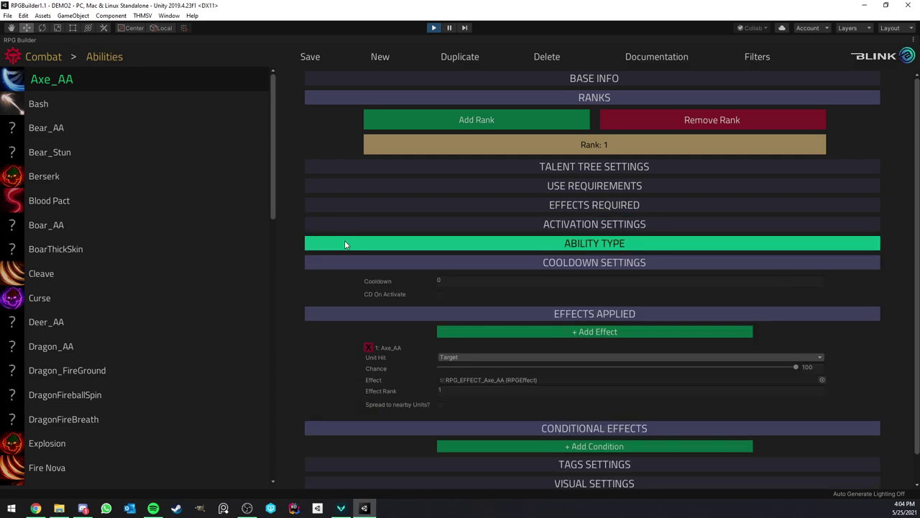
{"action": "left_click", "coordinate": [345, 263]}
{"action": "left_click", "coordinate": [349, 282]}
{"action": "left_click", "coordinate": [345, 301]}
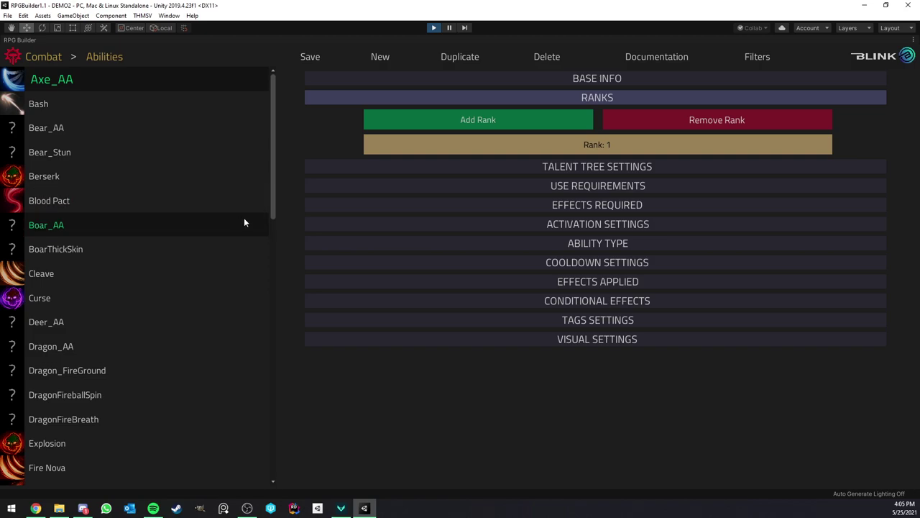
Expand and collapse Axe_AA's ACTIVATION SETTINGS section
{"action": "left_click_drag", "start_coordinate": [272, 202], "coordinate": [272, 175]}
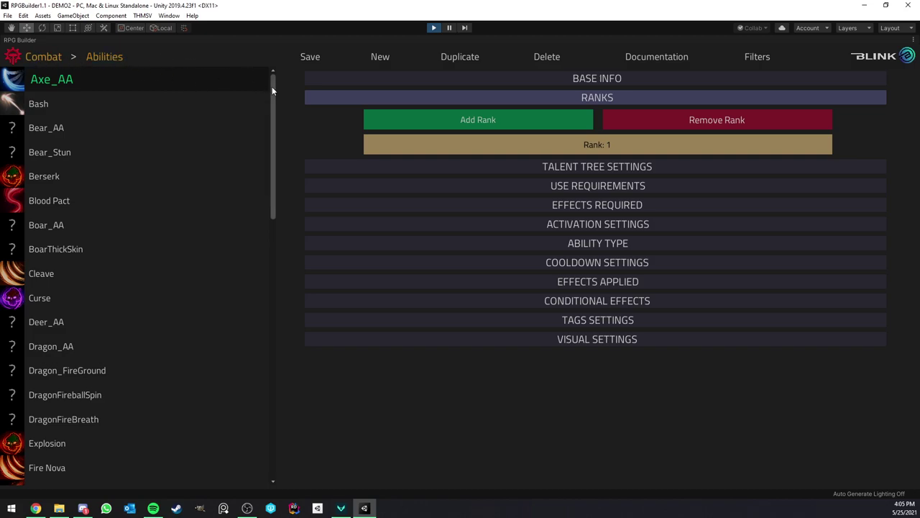
{"action": "left_click", "coordinate": [300, 226]}
{"action": "left_click", "coordinate": [306, 220]}
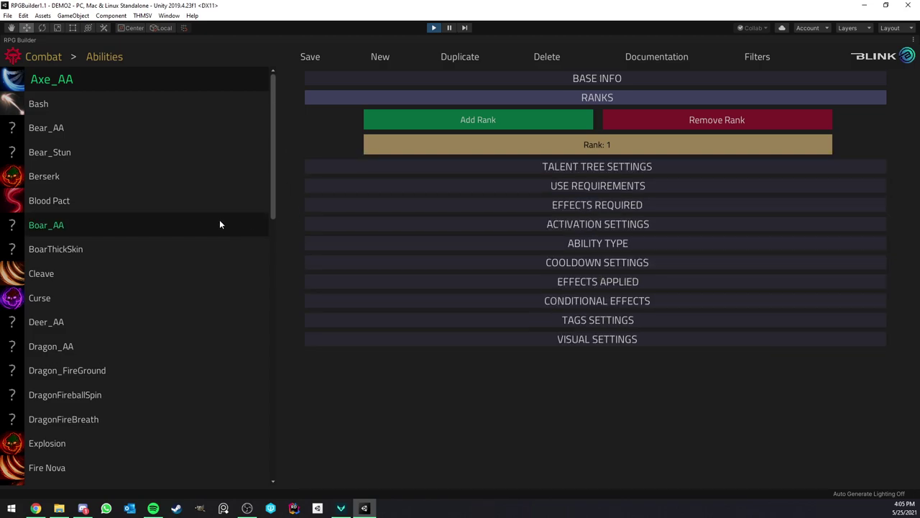